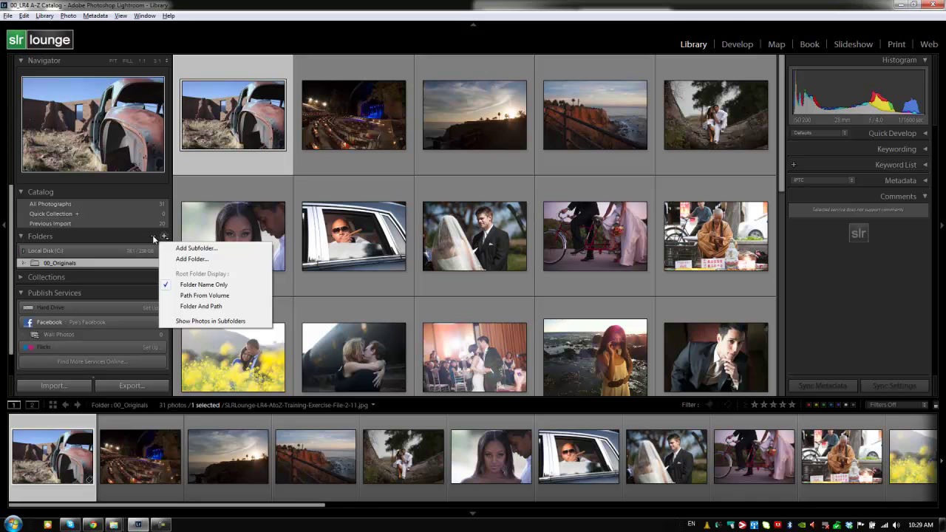
# Start removing the 00_Originals folder from the catalog and cancel at the confirmation
pyautogui.click(138, 234)
pyautogui.click(136, 235)
pyautogui.click(119, 237)
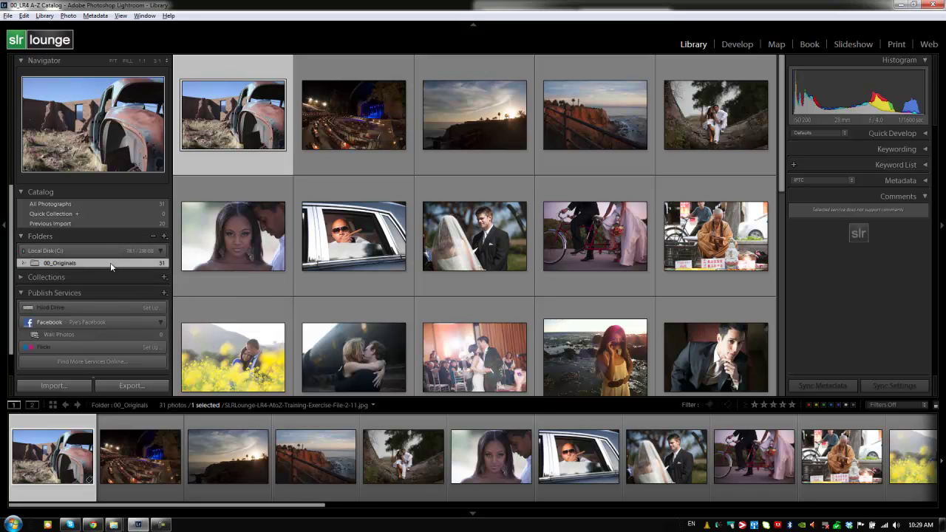
pyautogui.click(152, 236)
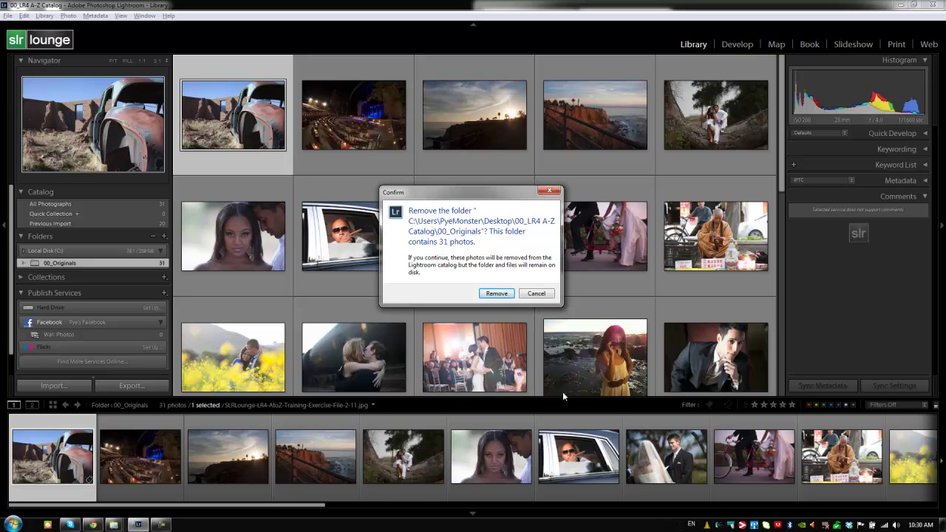
pyautogui.click(535, 293)
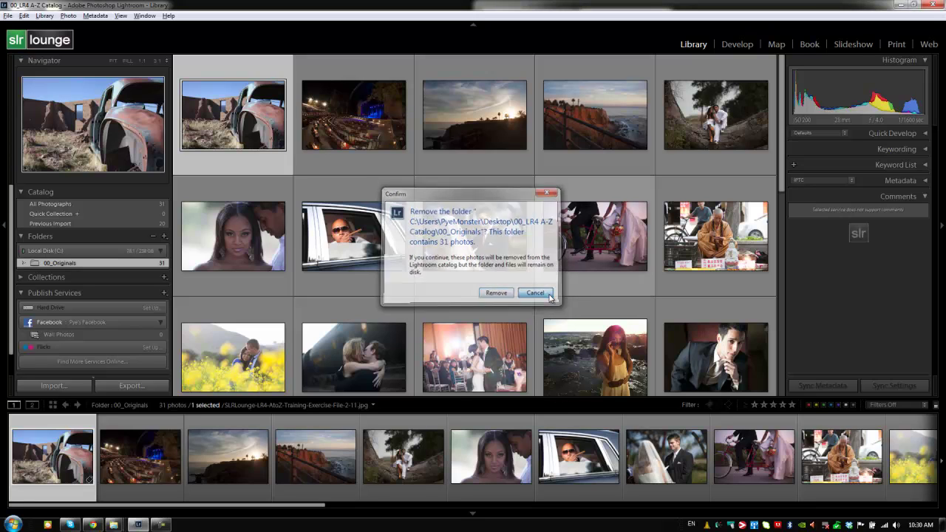
# Add a subfolder named Temp1 inside 00_Originals, leaving the selected photos out of it
pyautogui.click(164, 236)
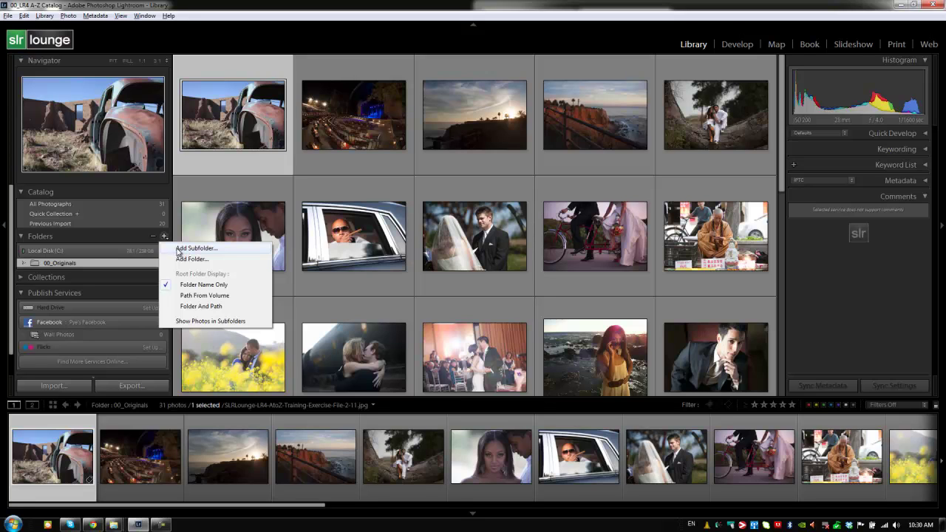
pyautogui.click(183, 249)
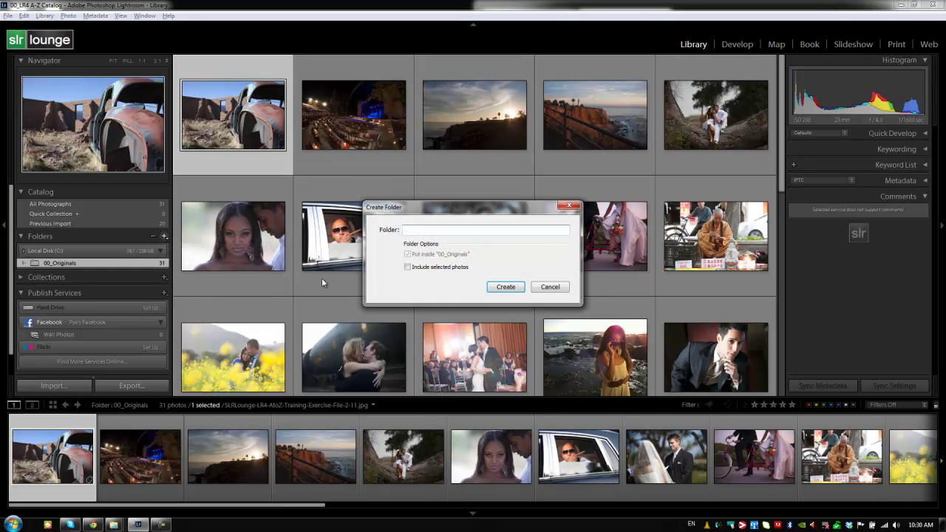
pyautogui.write('Temp')
pyautogui.press('BackSpace')
pyautogui.press('BackSpace')
pyautogui.press('BackSpace')
pyautogui.press('BackSpace')
pyautogui.write('Temp1')
pyautogui.click(505, 287)
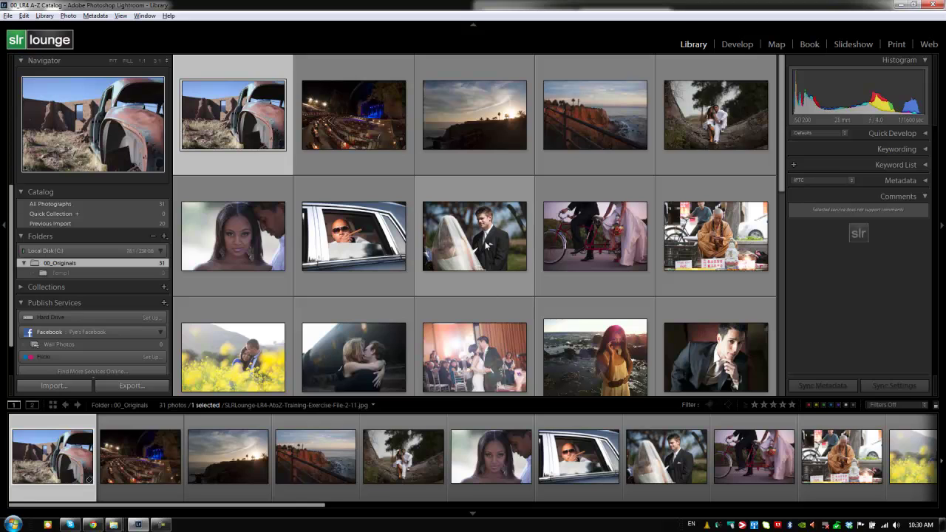
# Show the 00_Originals folder in Windows Explorer, check its contents for the Temp1 subfolder, and return to Lightroom
pyautogui.rightClick(78, 264)
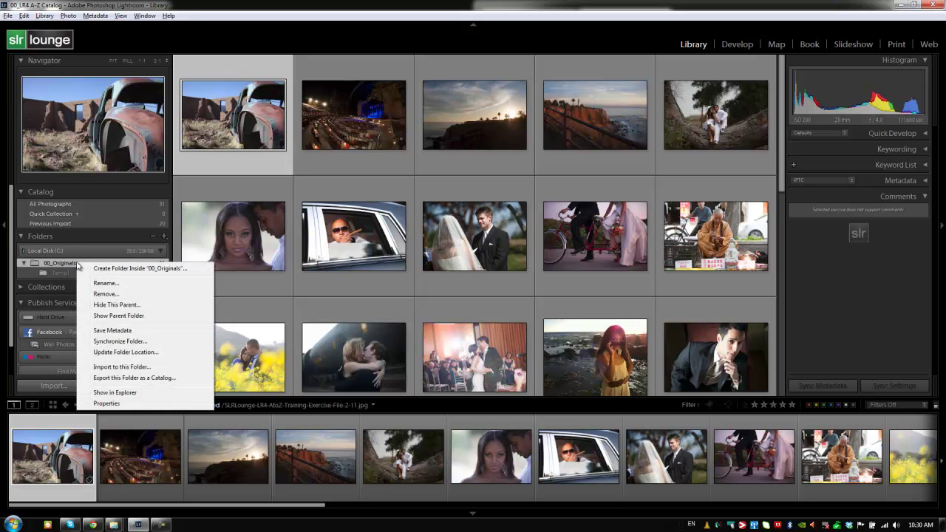
pyautogui.click(114, 392)
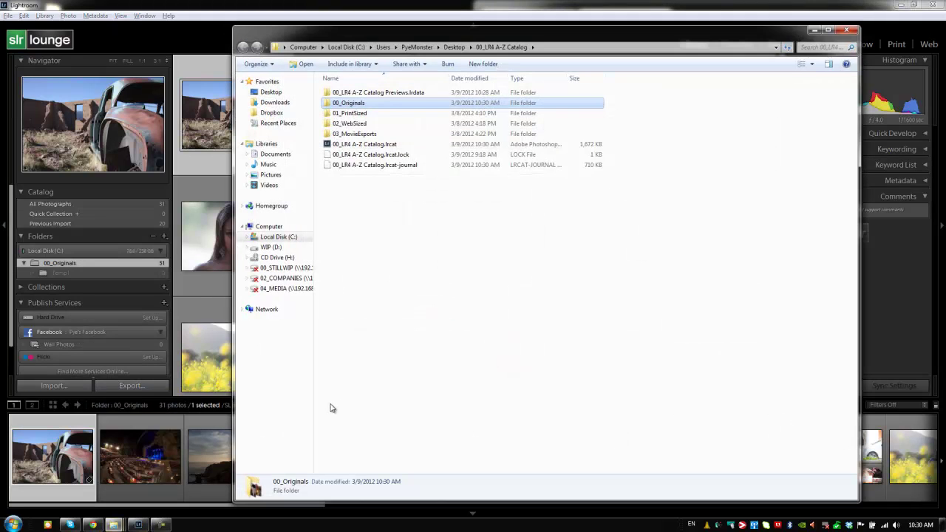
pyautogui.doubleClick(348, 105)
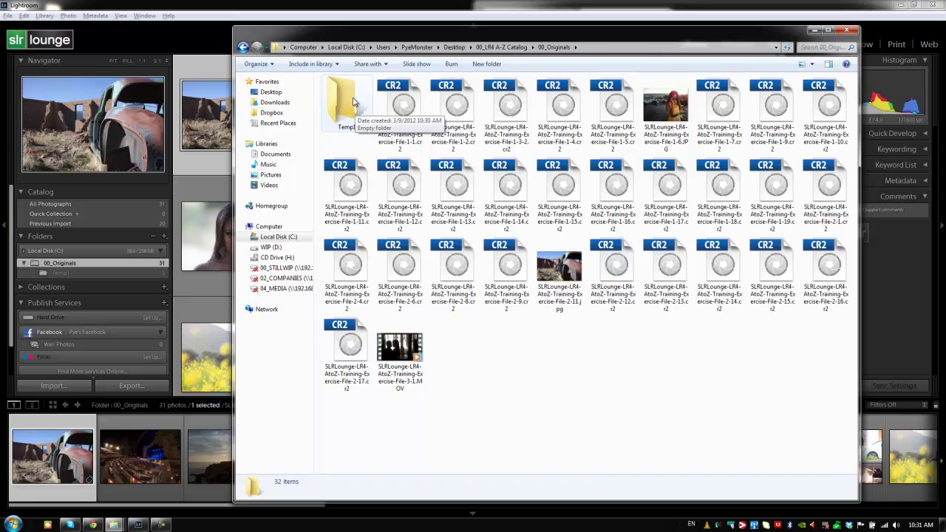
pyautogui.hotkey('alt', 'Tab')
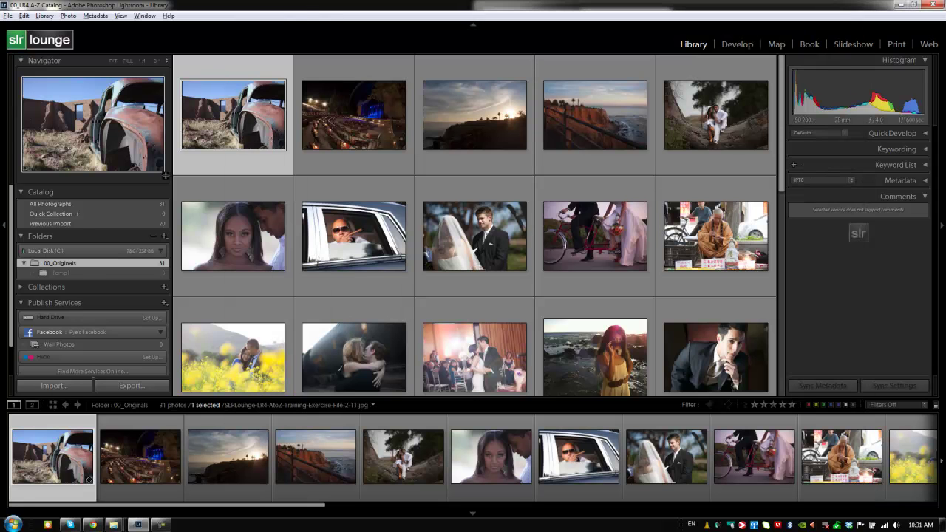
pyautogui.click(163, 237)
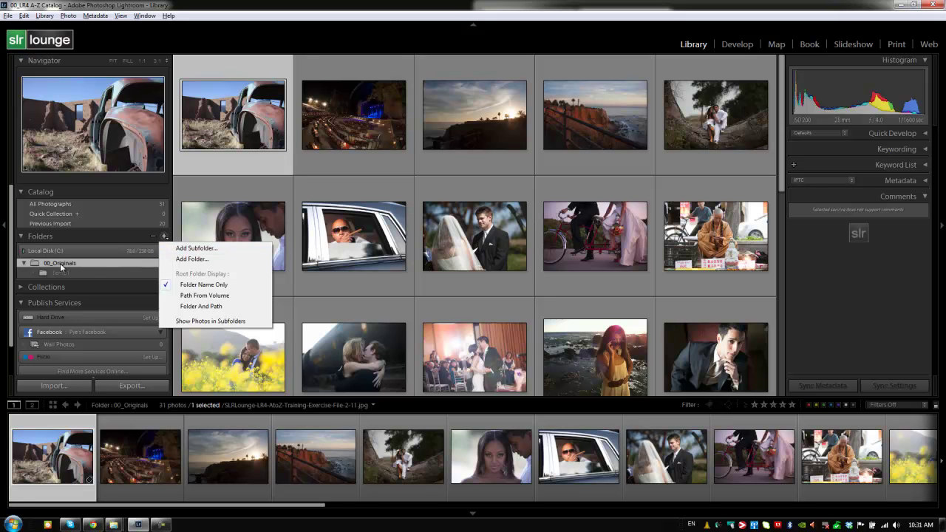
pyautogui.click(192, 258)
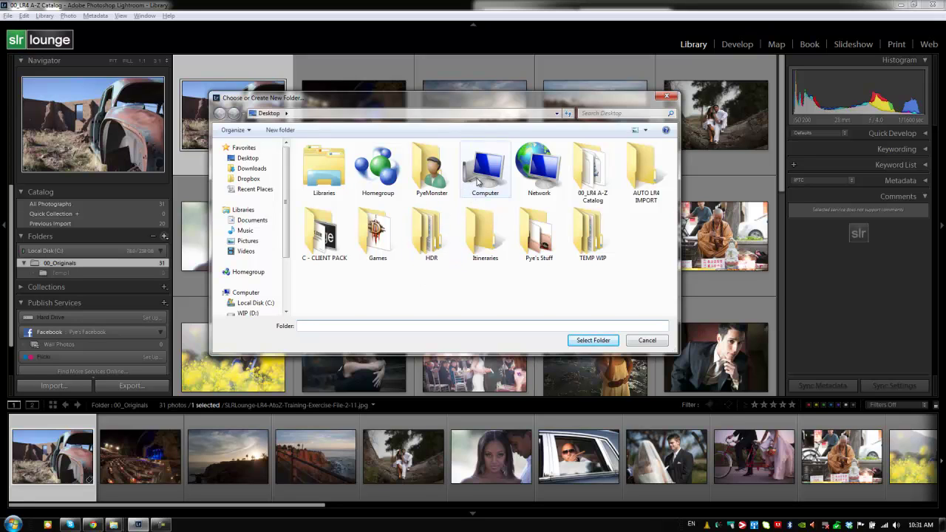
pyautogui.click(647, 341)
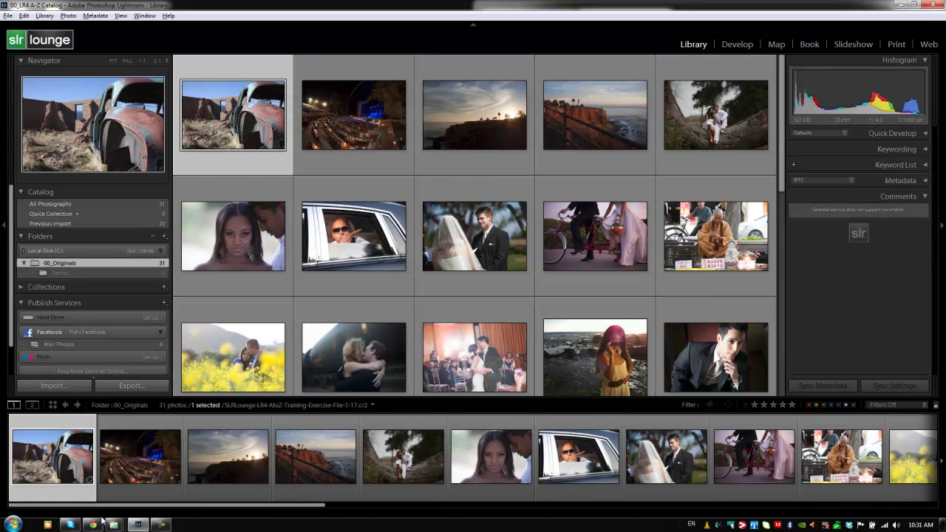
# Switch to the Windows Explorer window showing 00_Originals and widen it over Lightroom
pyautogui.moveTo(113, 523)
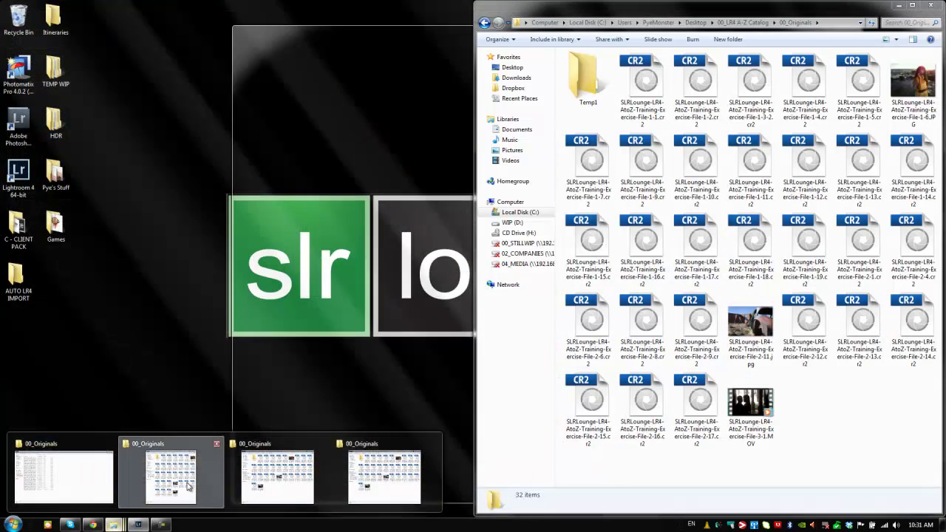
pyautogui.click(186, 488)
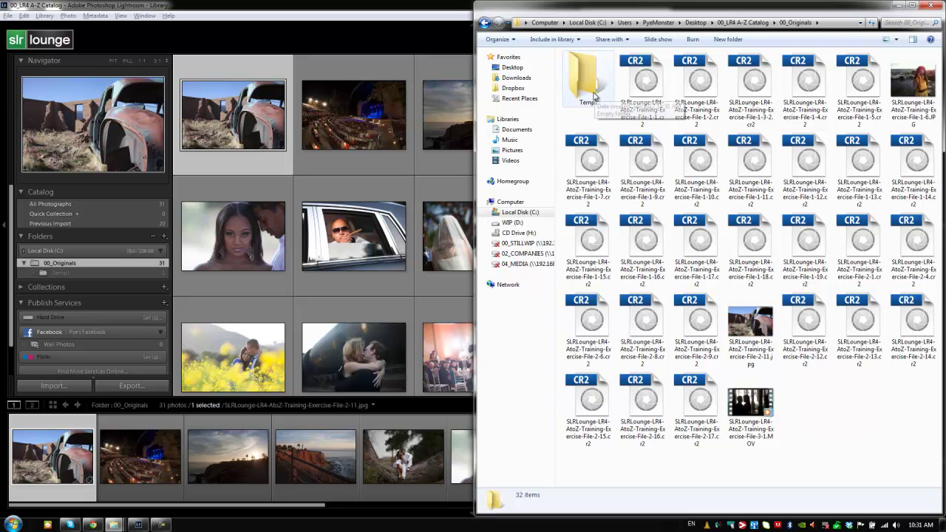
pyautogui.moveTo(474, 97); pyautogui.dragTo(392, 98)
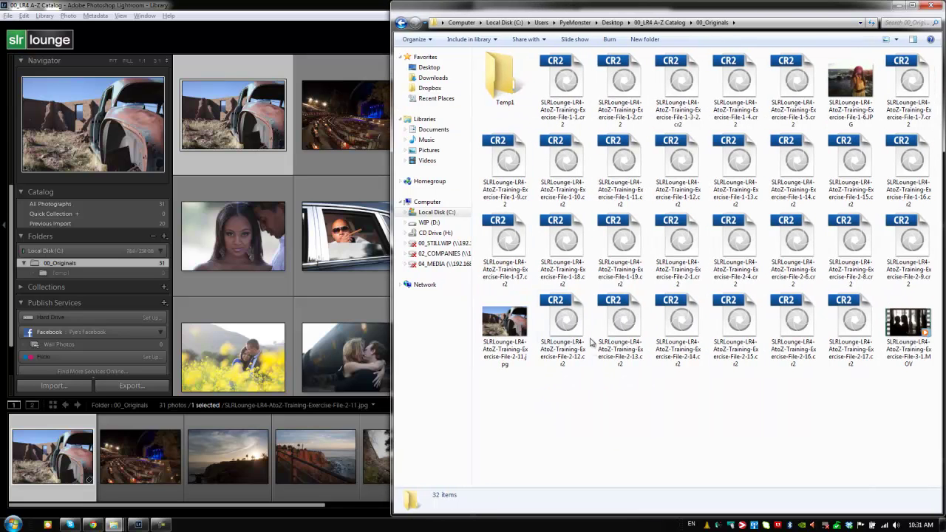
pyautogui.rightClick(568, 404)
pyautogui.moveTo(591, 380)
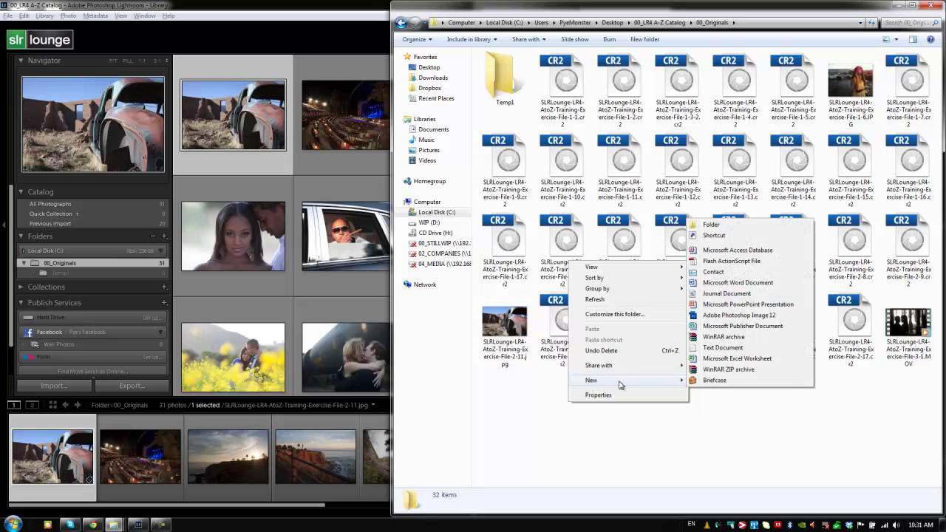
pyautogui.click(713, 224)
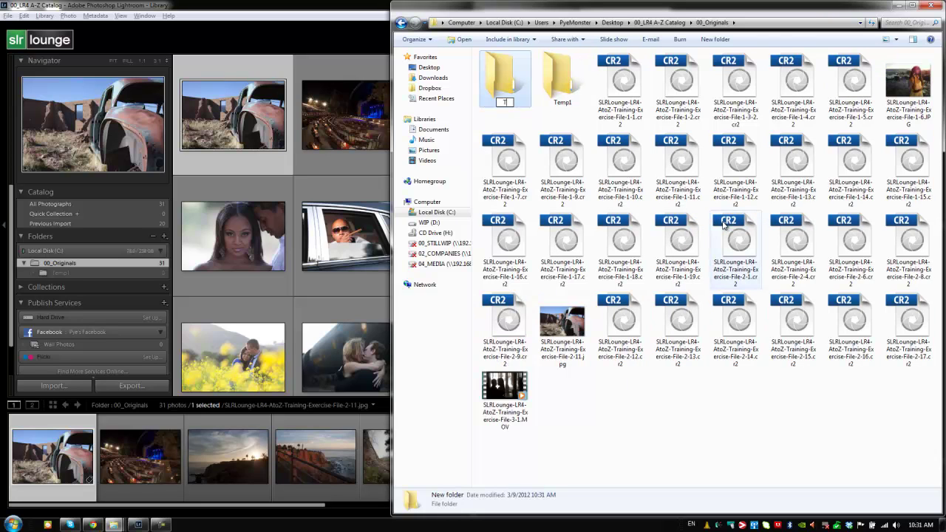
pyautogui.write('Tmp')
pyautogui.press('BackSpace')
pyautogui.press('BackSpace')
pyautogui.press('BackSpace')
pyautogui.press('Return')
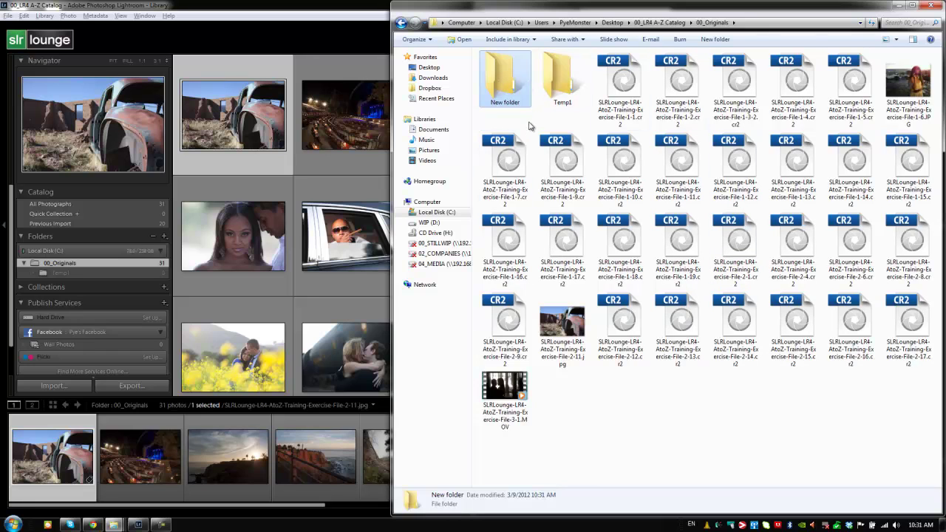
pyautogui.press('Delete')
pyautogui.click(511, 303)
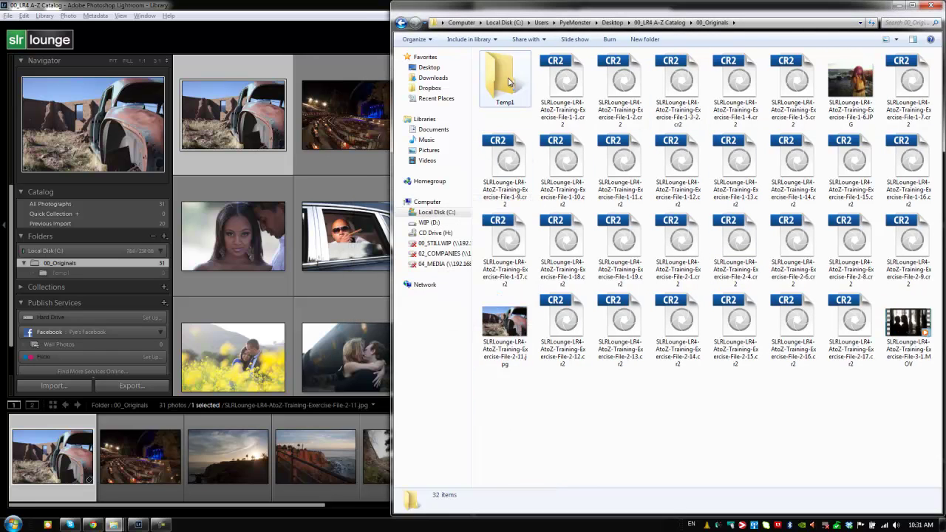
# Open the Temp1 folder in Windows Explorer and create a new folder named Temp2 inside it
pyautogui.doubleClick(507, 81)
pyautogui.rightClick(563, 132)
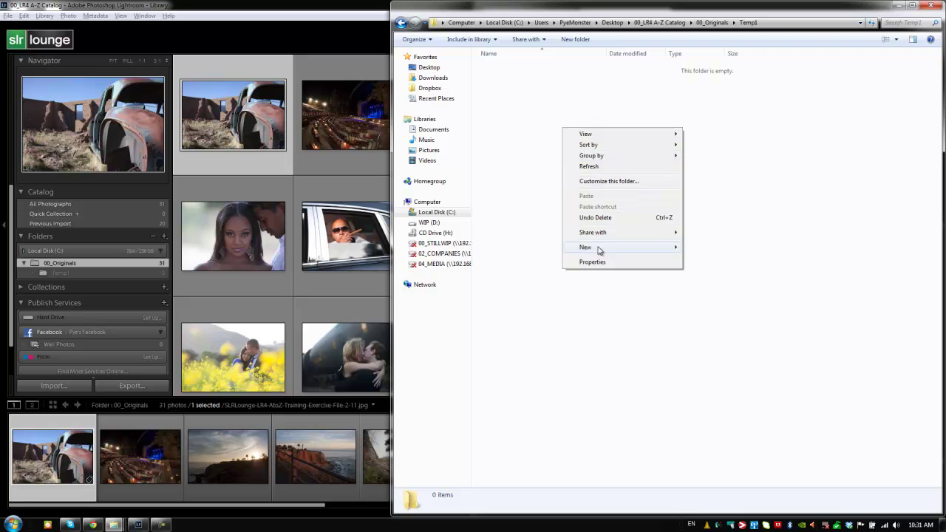
pyautogui.moveTo(599, 247)
pyautogui.click(698, 254)
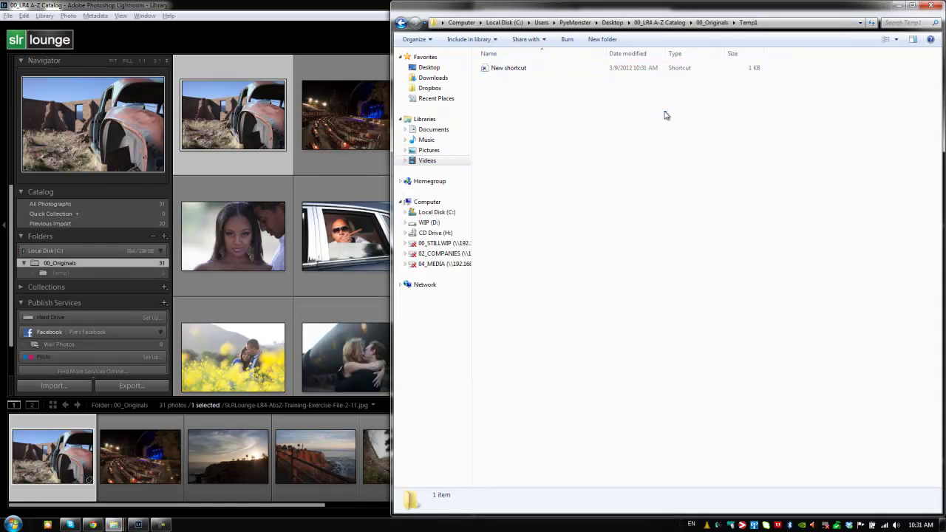
pyautogui.rightClick(595, 118)
pyautogui.write('wfolder')
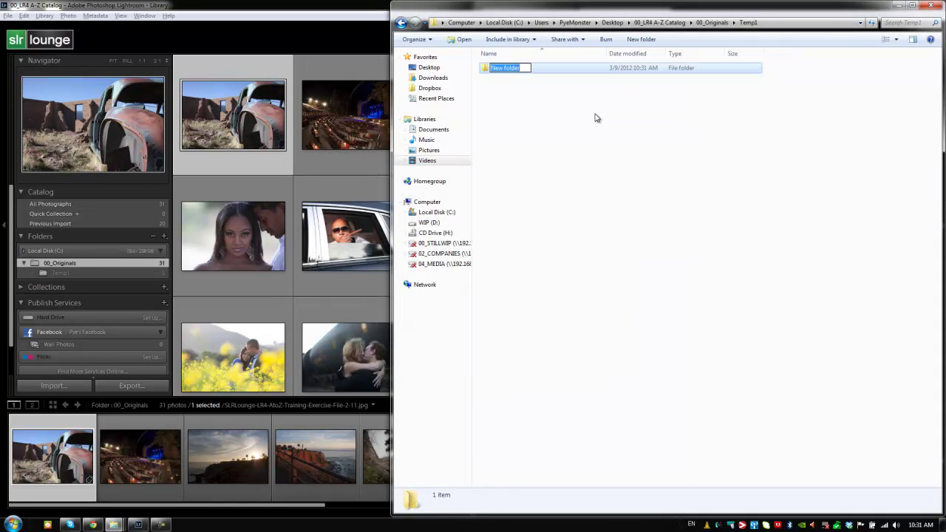
pyautogui.write('Tmp')
pyautogui.press('BackSpace')
pyautogui.press('BackSpace')
pyautogui.write('emp2')
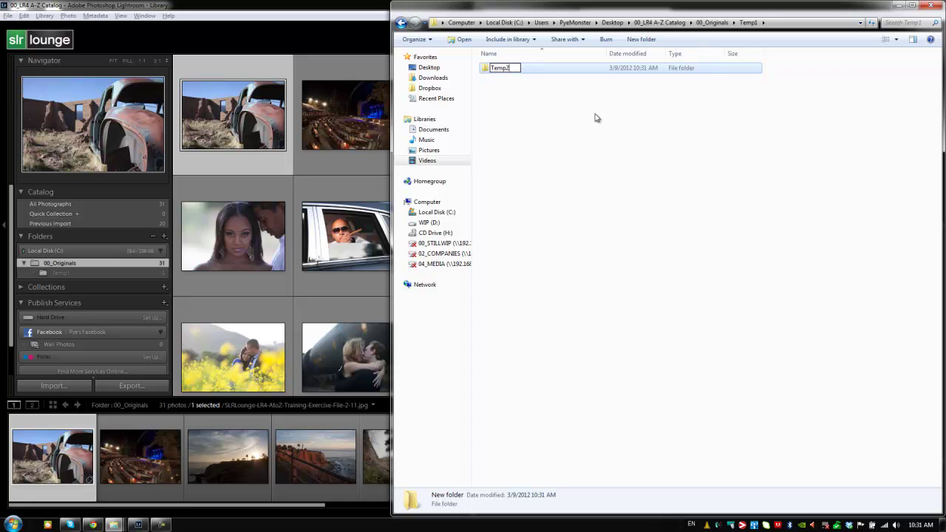
pyautogui.press('Return')
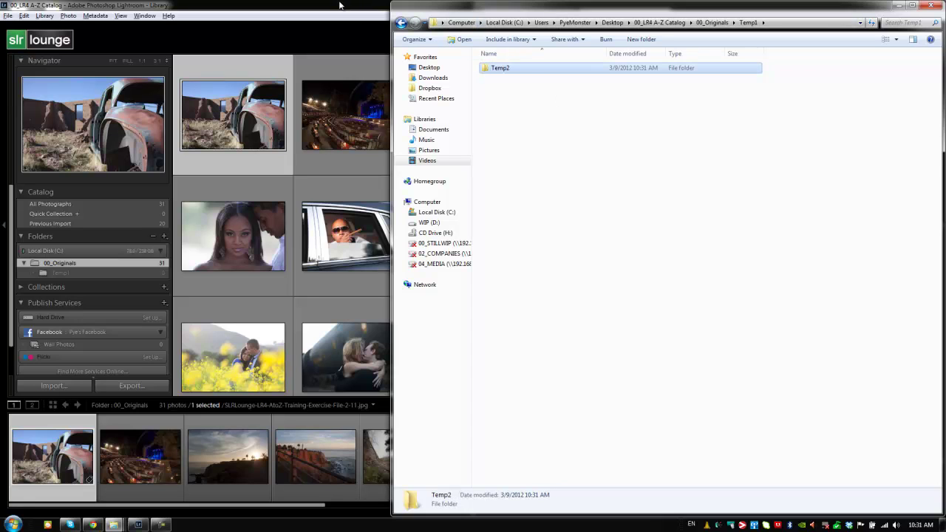
# Switch back to Lightroom and start adding an existing folder to the catalog
pyautogui.click(147, 194)
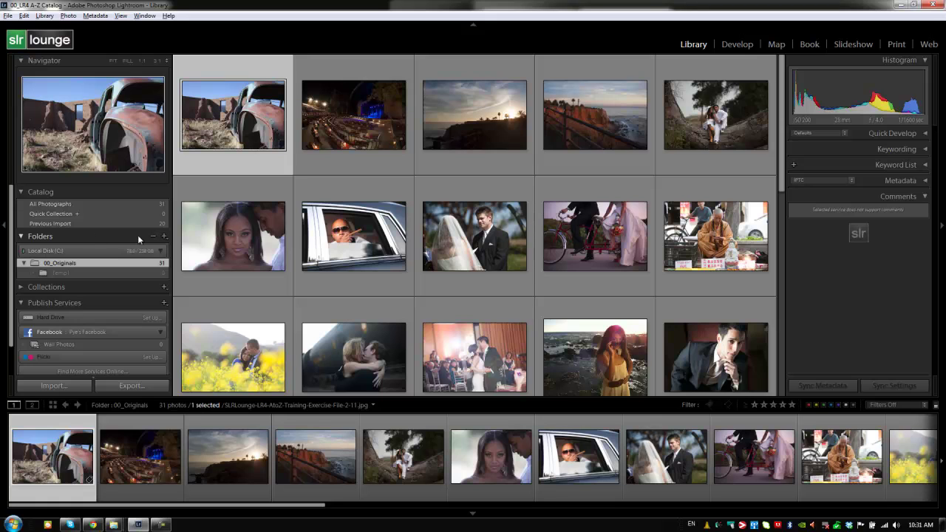
pyautogui.click(164, 235)
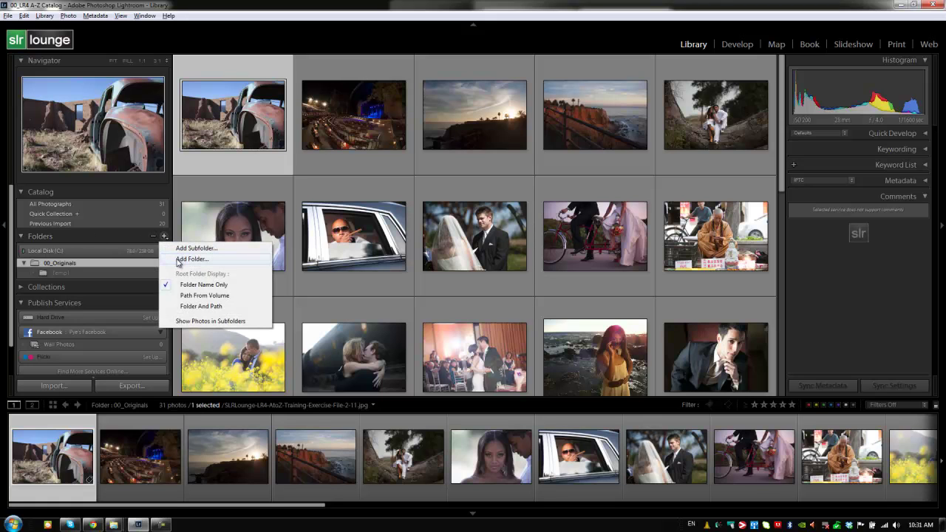
pyautogui.click(178, 260)
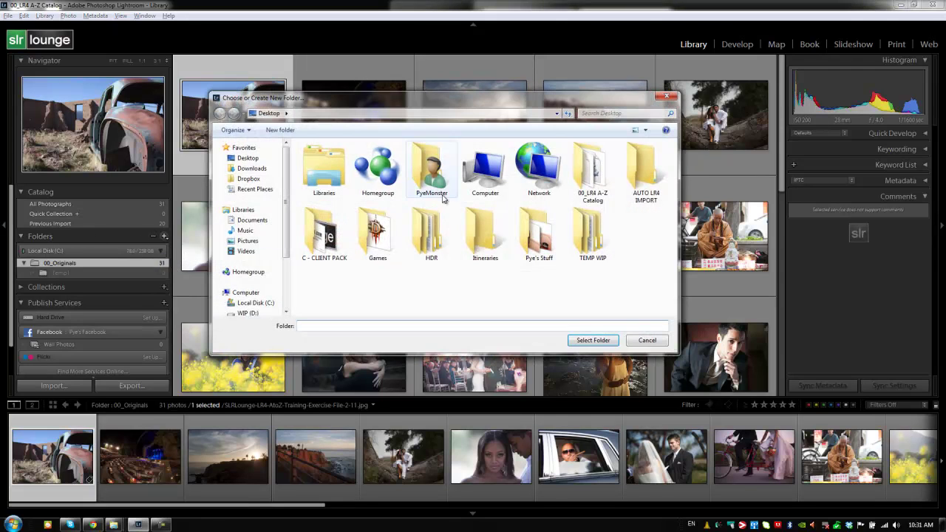
pyautogui.doubleClick(479, 183)
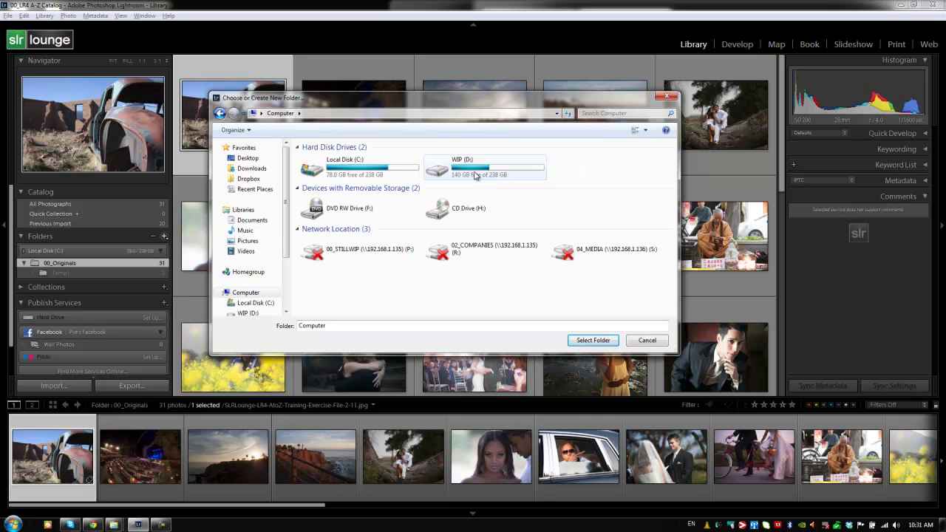
pyautogui.doubleClick(479, 172)
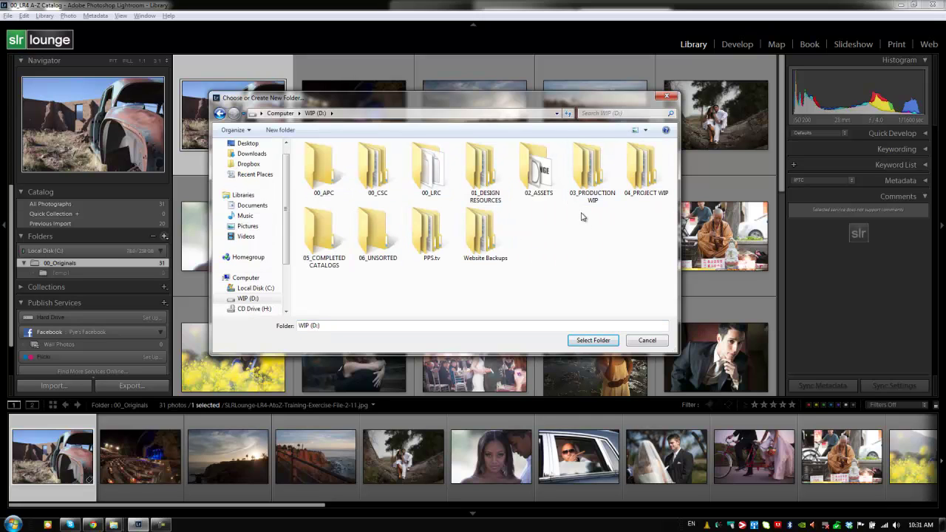
pyautogui.doubleClick(637, 177)
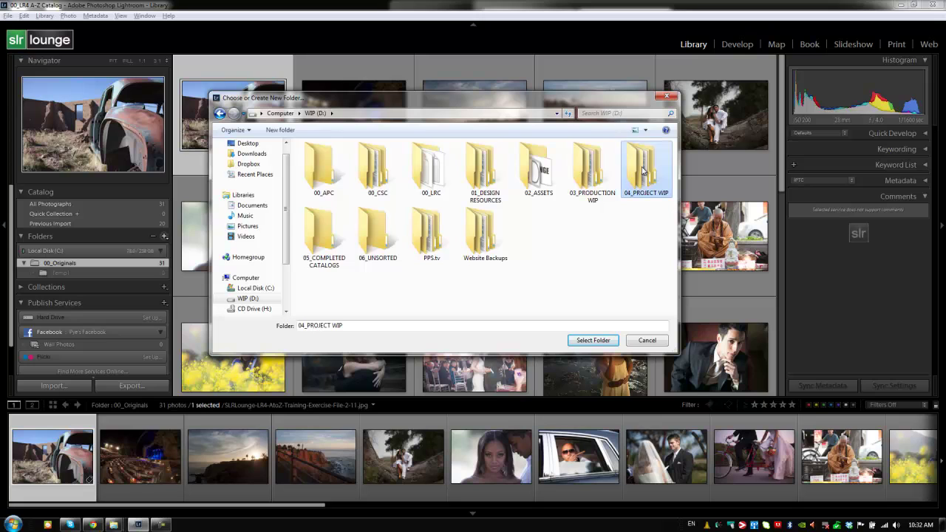
pyautogui.press('BackSpace')
# Choose the Temp2 folder in Desktop > 00_LR4 A-Z Catalog > 00_Originals > Temp1 as the folder to add
pyautogui.click(249, 144)
pyautogui.doubleClick(591, 164)
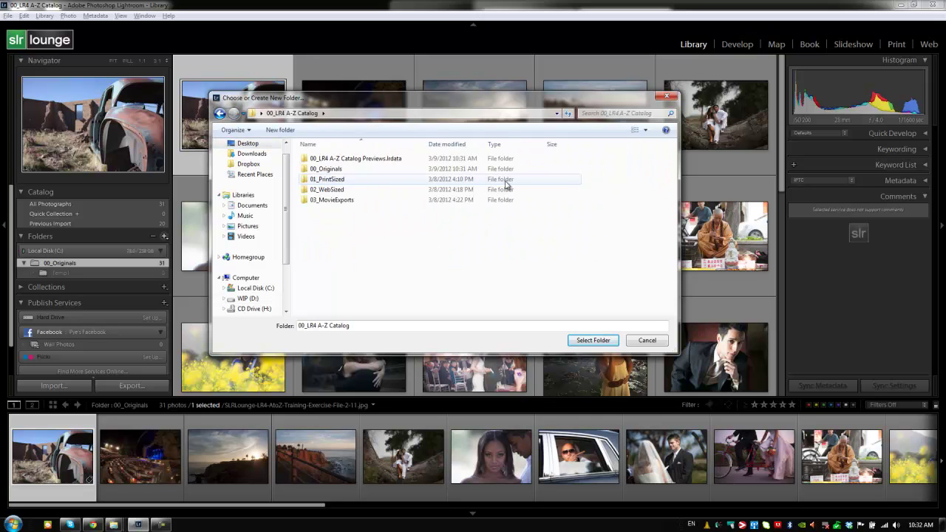
pyautogui.doubleClick(360, 169)
pyautogui.doubleClick(330, 158)
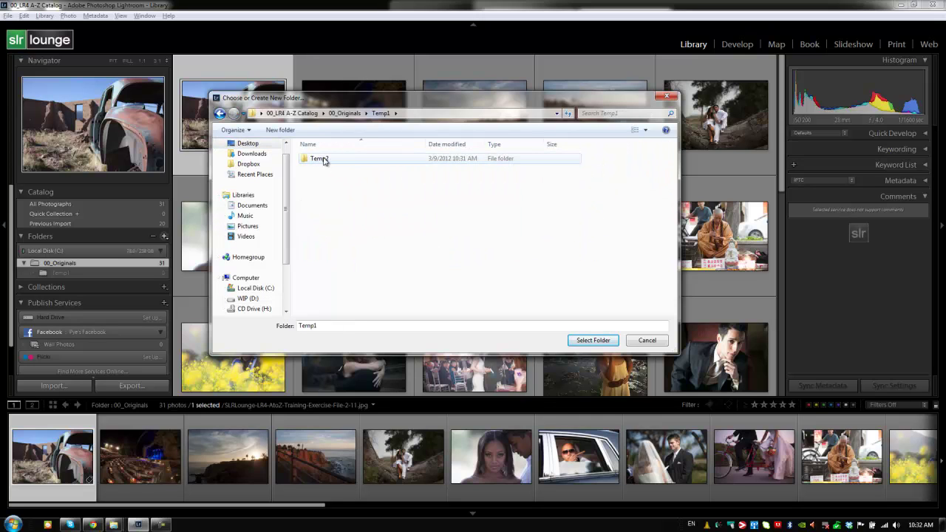
pyautogui.click(320, 160)
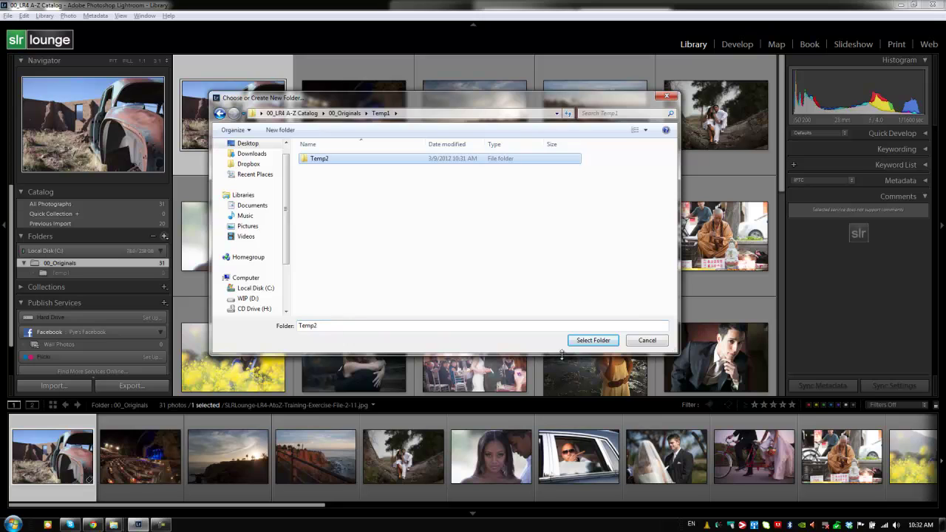
pyautogui.click(586, 341)
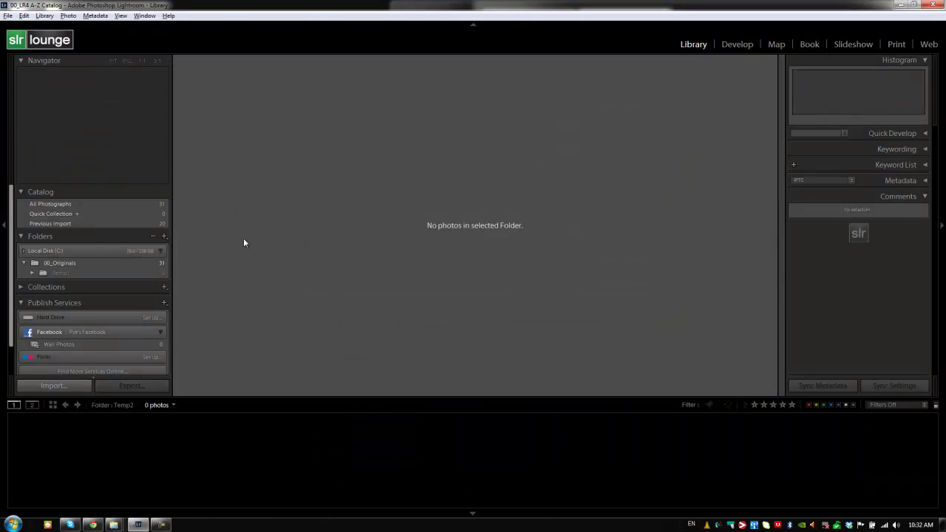
# Expand the Temp1 folder in the folder tree and select its Temp2 subfolder
pyautogui.click(32, 273)
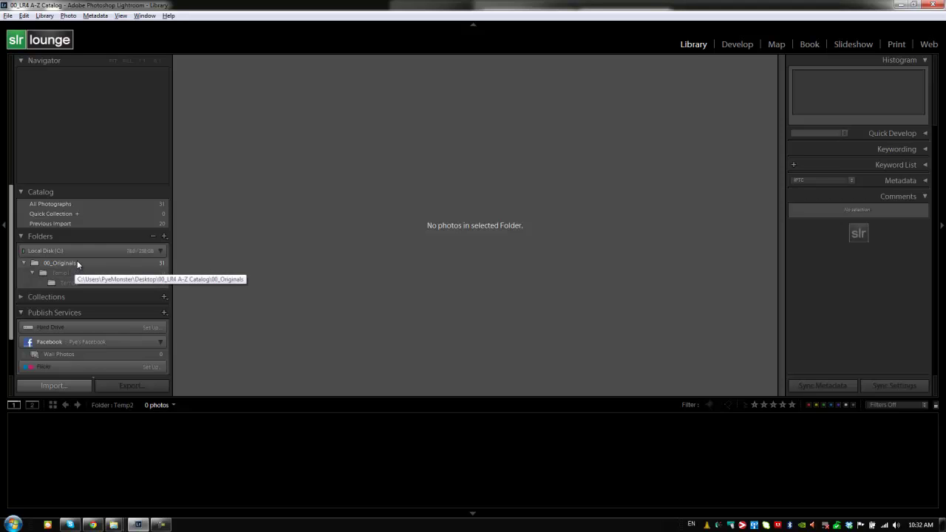
pyautogui.click(126, 282)
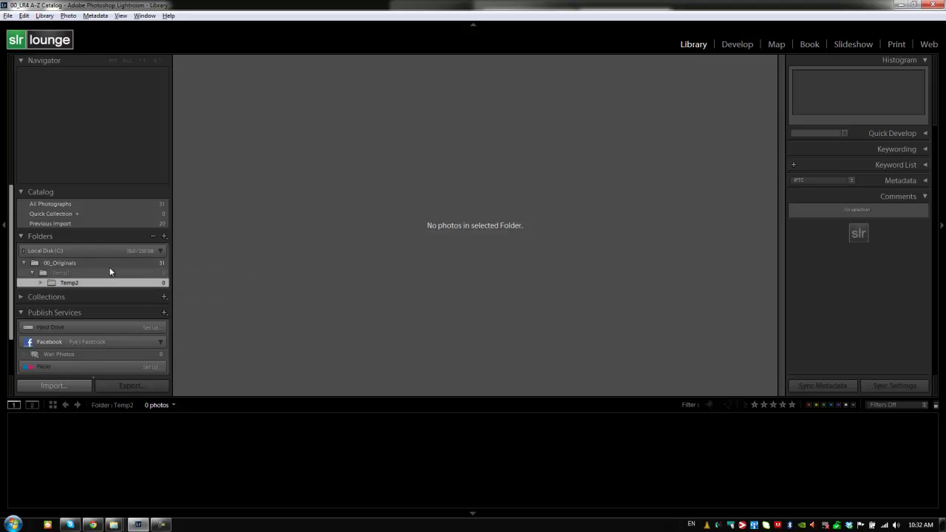
# Try the Path From Volume and Folder And Path root folder displays, and return to Folder Name Only
pyautogui.click(164, 237)
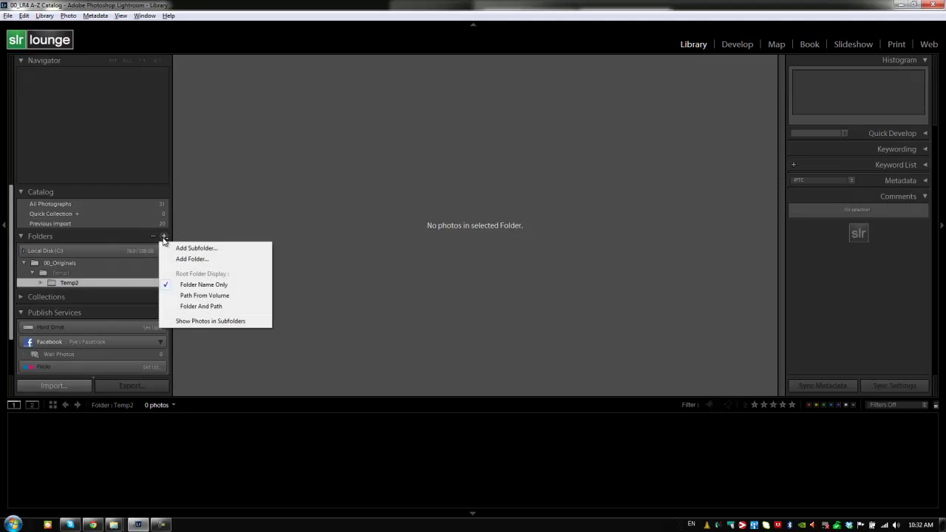
pyautogui.click(180, 296)
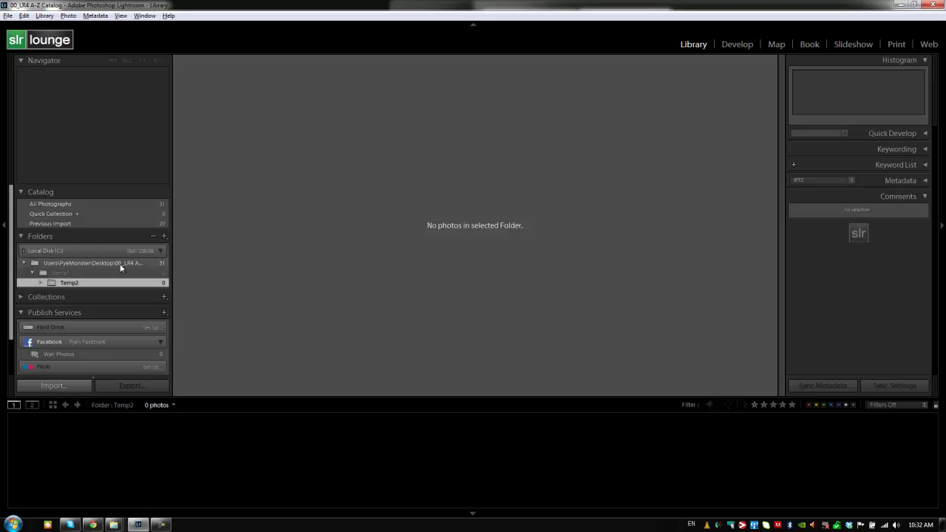
pyautogui.click(164, 236)
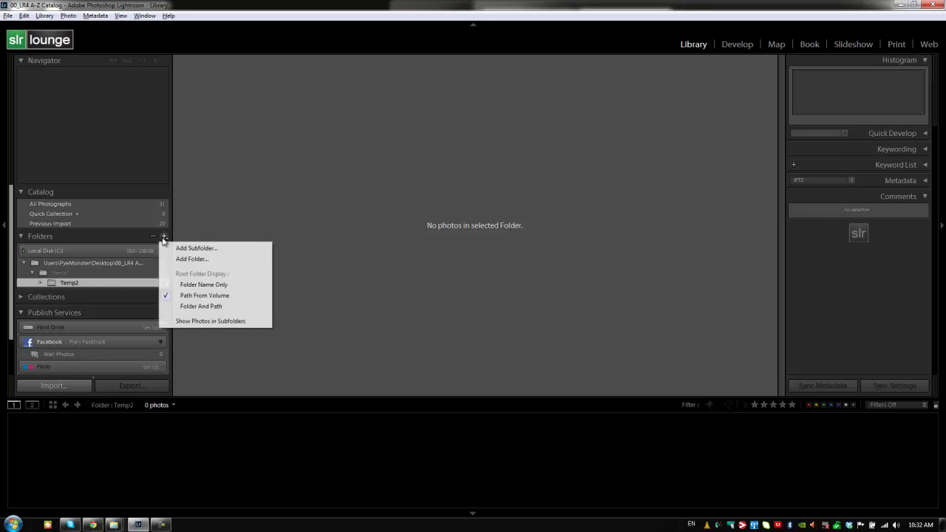
pyautogui.click(188, 305)
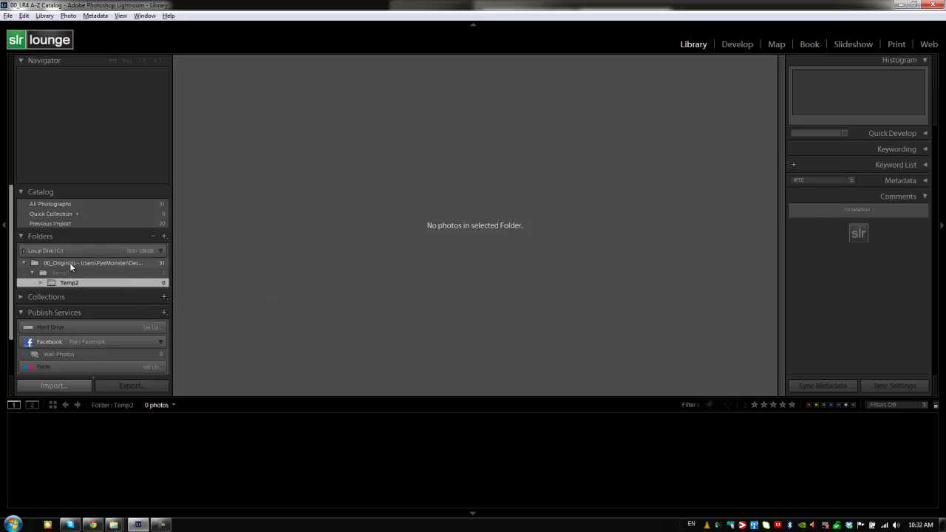
pyautogui.click(164, 236)
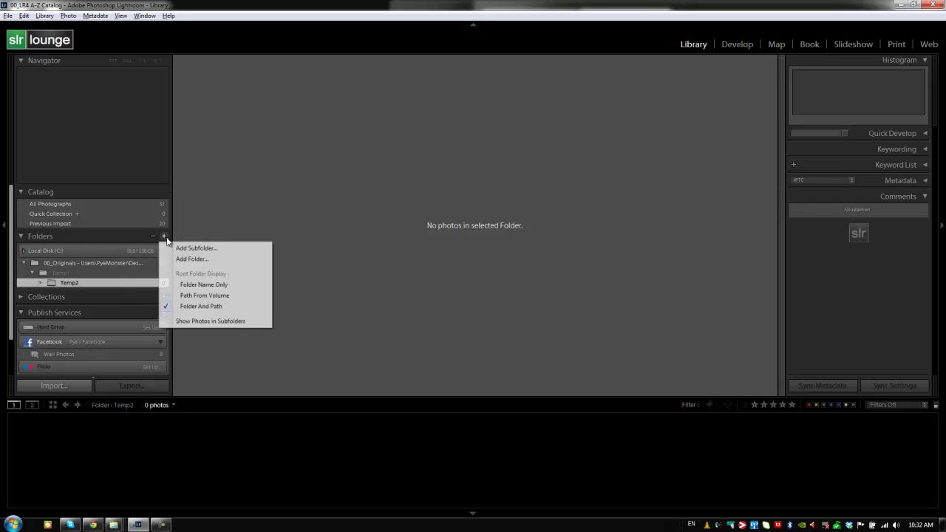
pyautogui.click(183, 285)
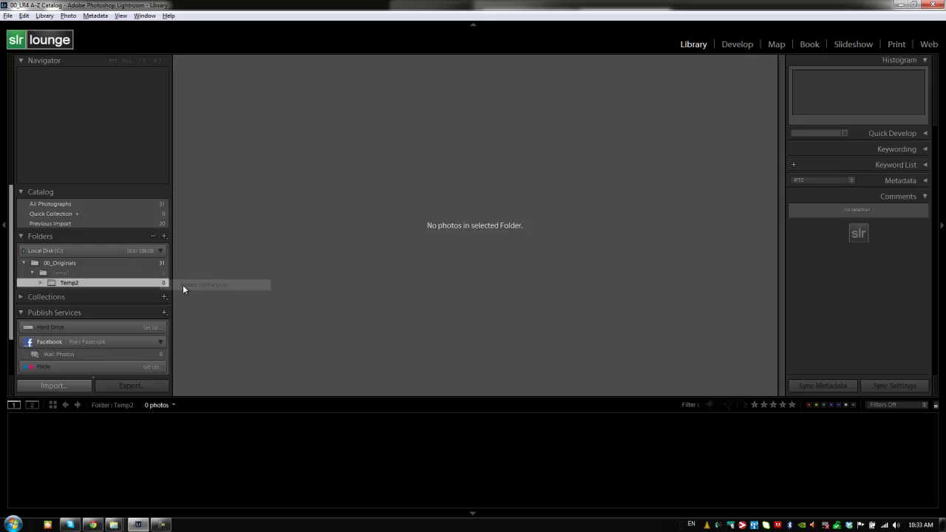
# Move the first ten photos of the 00_Originals folder into the Temp1 folder
pyautogui.click(164, 237)
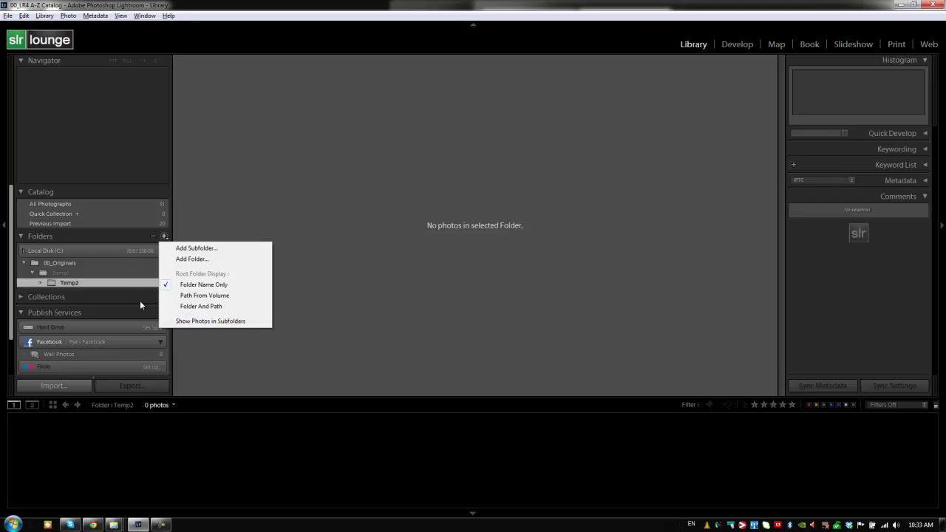
pyautogui.click(75, 263)
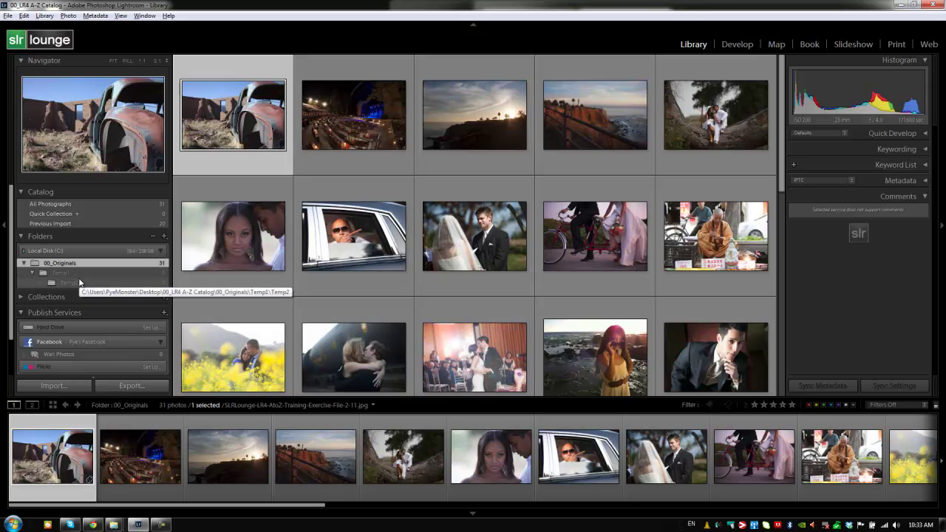
pyautogui.click(164, 235)
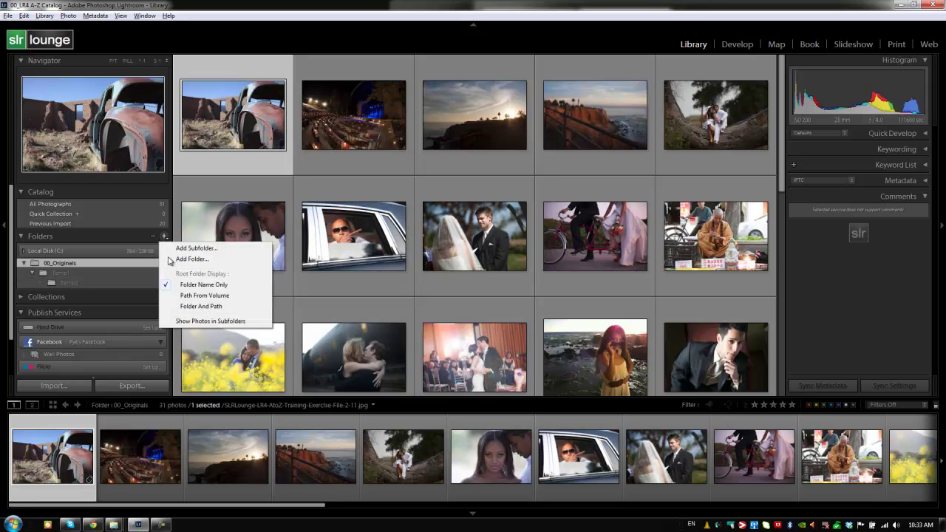
pyautogui.click(98, 260)
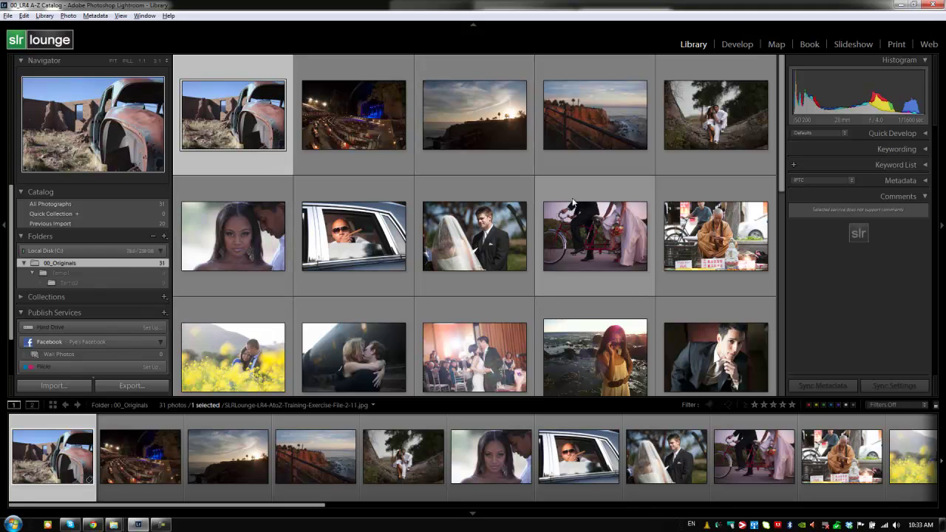
pyautogui.keyDown('shift'); pyautogui.click(704, 226); pyautogui.keyUp('shift')
pyautogui.moveTo(254, 118); pyautogui.dragTo(72, 272)
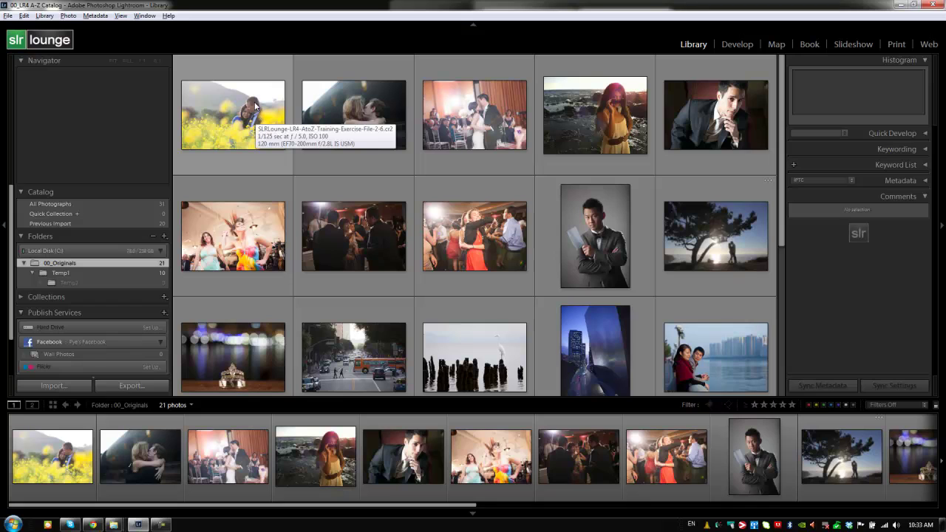
# Move the first ten of the photos remaining in 00_Originals into the Temp2 folder
pyautogui.click(260, 117)
pyautogui.keyDown('shift'); pyautogui.click(715, 218); pyautogui.keyUp('shift')
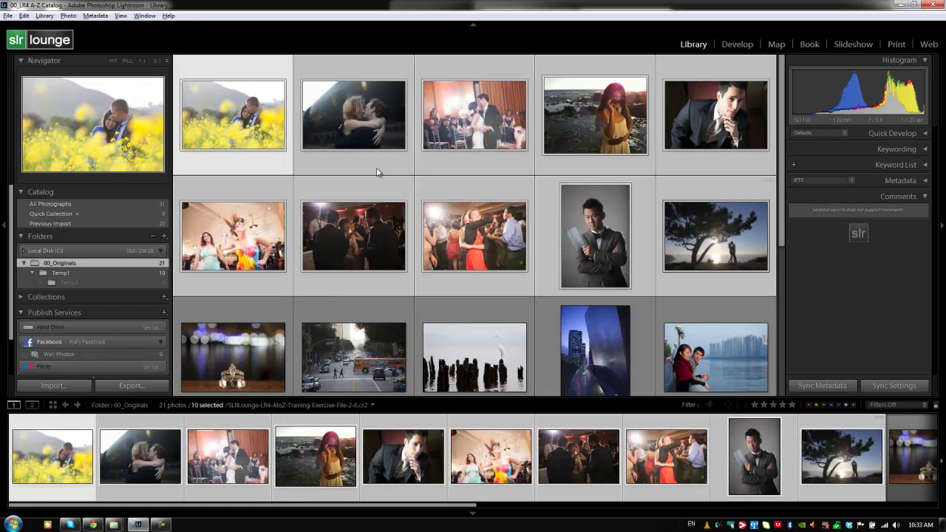
pyautogui.moveTo(249, 113); pyautogui.dragTo(112, 281)
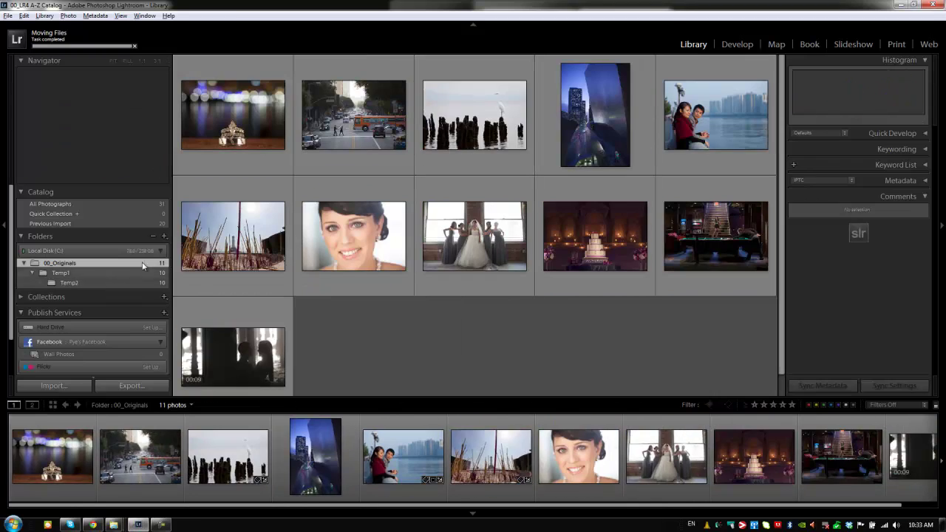
# Show the 00_Originals folder in Windows Explorer and open it to examine the files left there
pyautogui.click(164, 236)
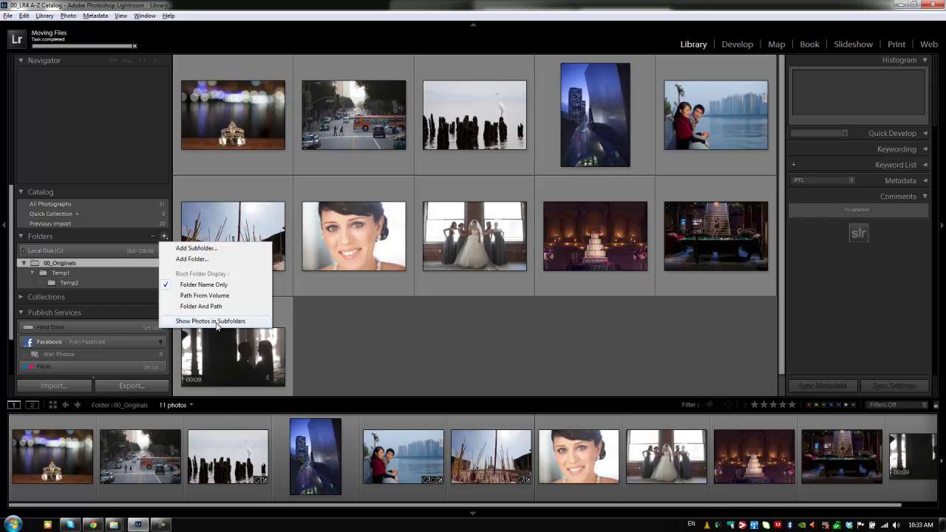
pyautogui.click(64, 267)
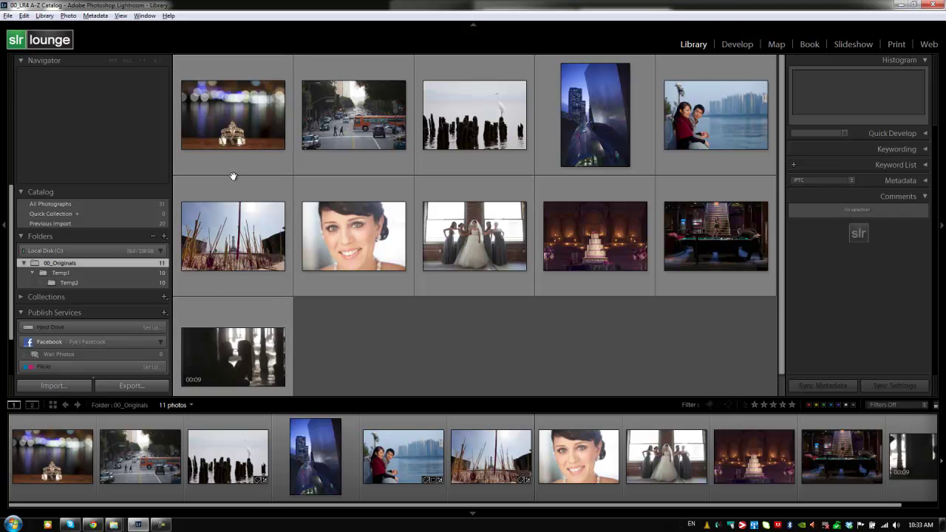
pyautogui.rightClick(67, 263)
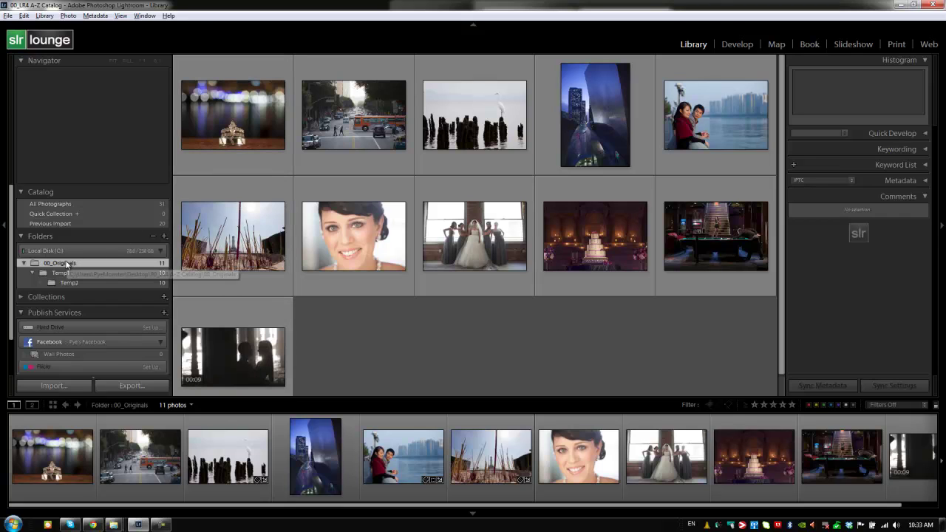
pyautogui.click(103, 390)
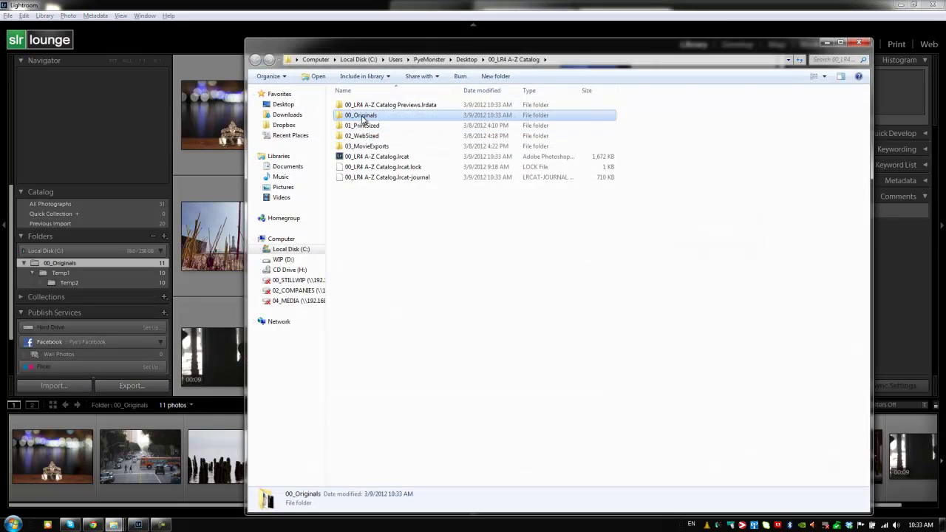
pyautogui.doubleClick(362, 116)
pyautogui.click(411, 122)
pyautogui.keyDown('shift'); pyautogui.click(412, 201); pyautogui.keyUp('shift')
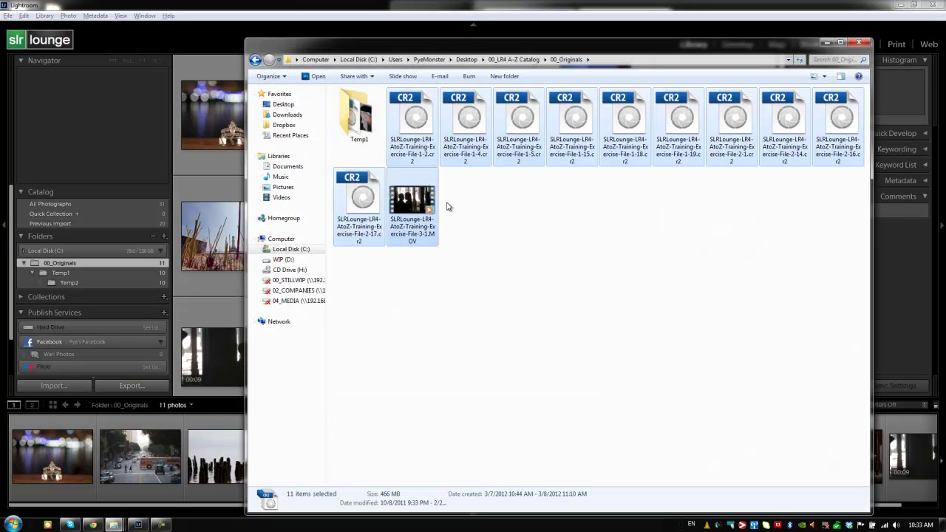
pyautogui.click(487, 213)
# Open Temp1 and its Temp2 subfolder in Windows Explorer to check the moved files, and close the window
pyautogui.press('Home')
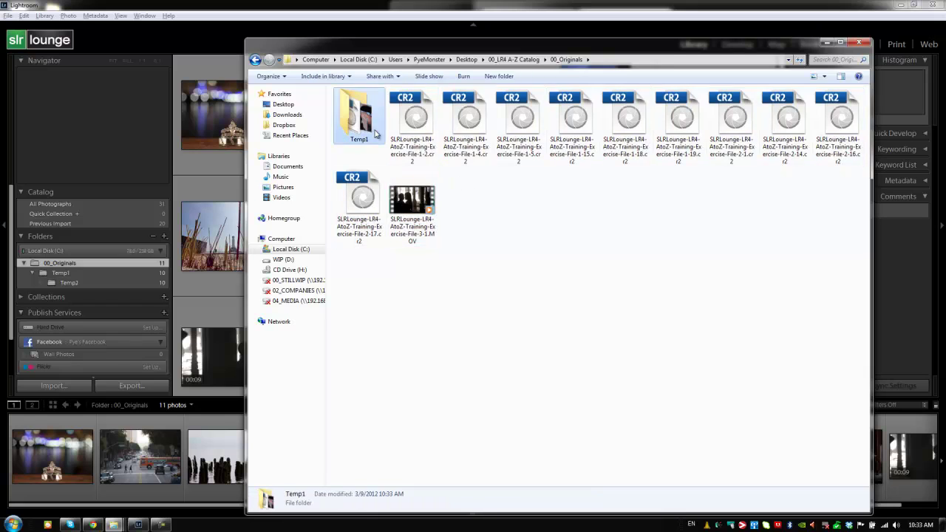
pyautogui.press('Return')
pyautogui.press('Home')
pyautogui.press('Return')
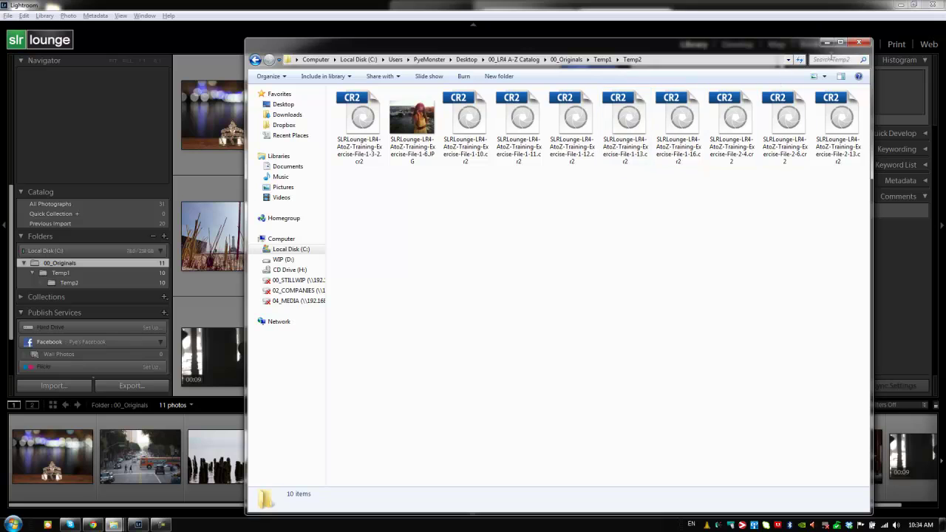
pyautogui.click(859, 43)
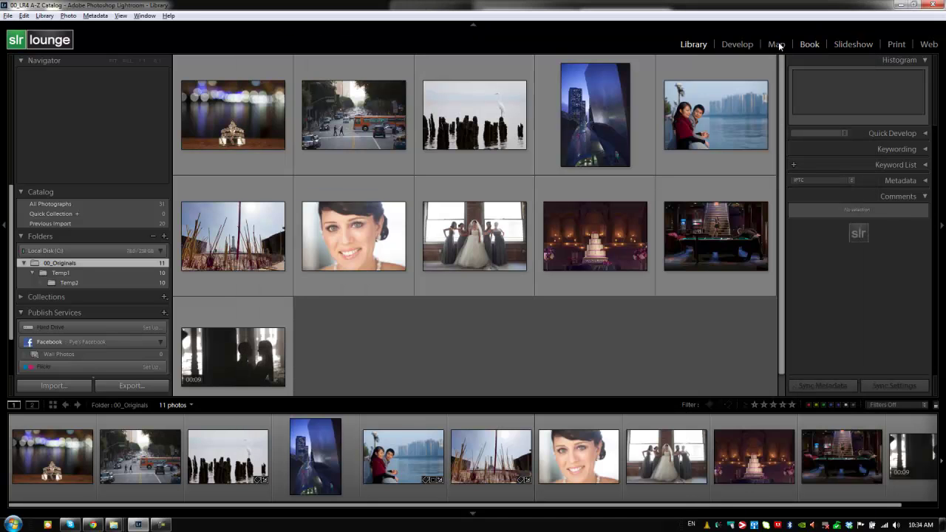
# Turn on Show Photos in Subfolders and look through the photos listed for 00_Originals
pyautogui.click(164, 236)
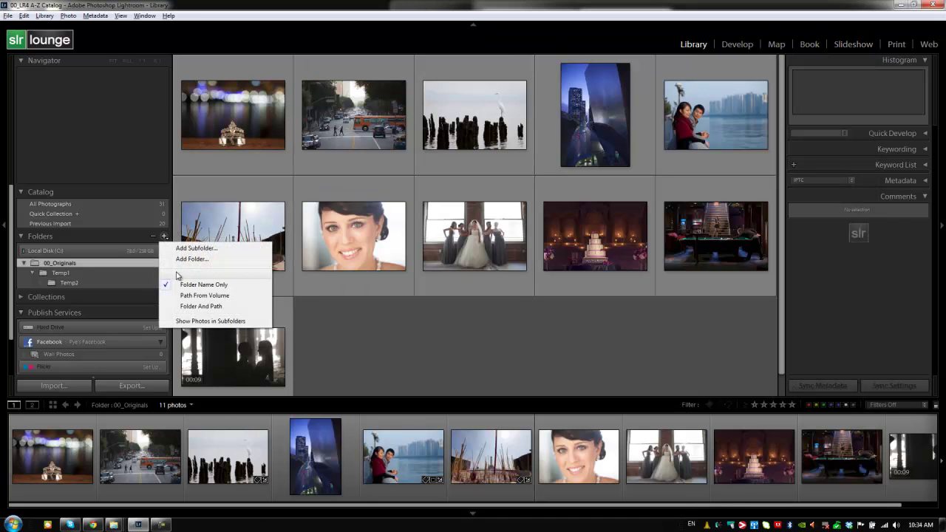
pyautogui.click(192, 321)
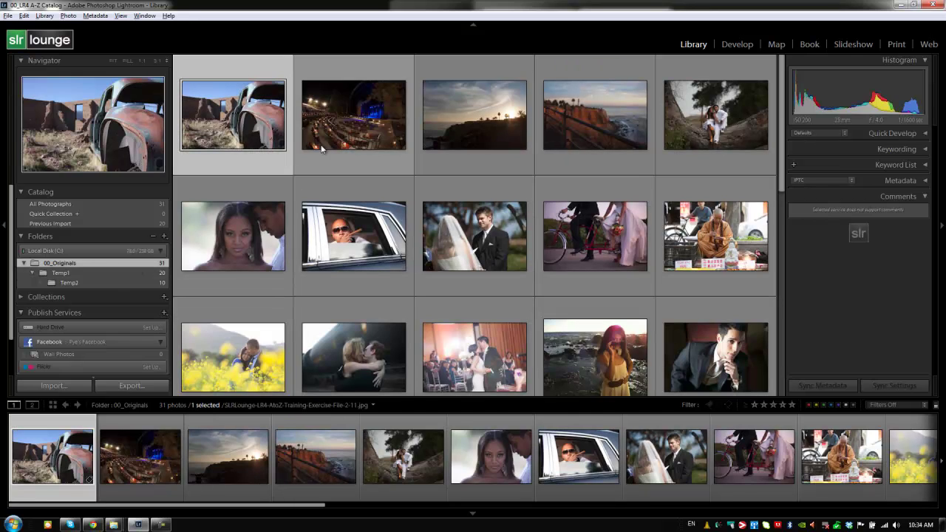
pyautogui.scroll(-5, 432, 170)
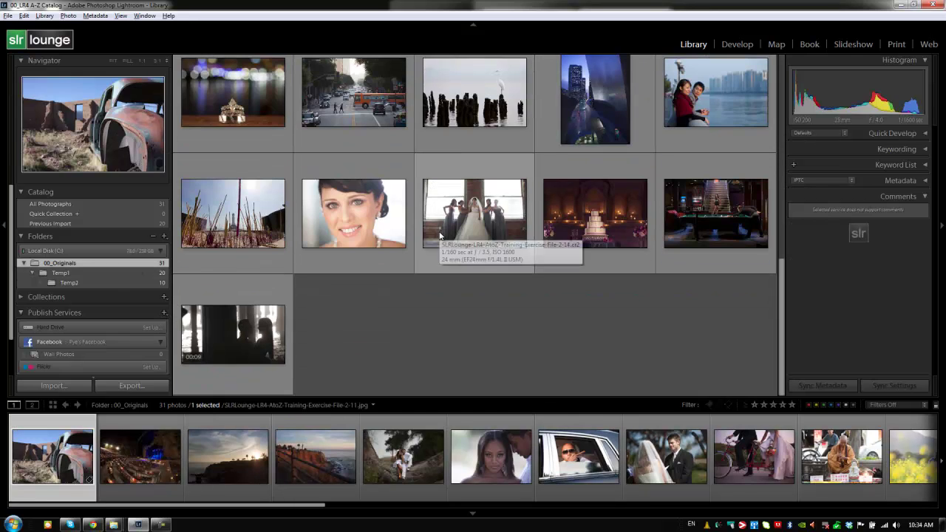
pyautogui.scroll(8, 440, 235)
# Turn off Show Photos in Subfolders, keeping the folder list expanded
pyautogui.click(164, 235)
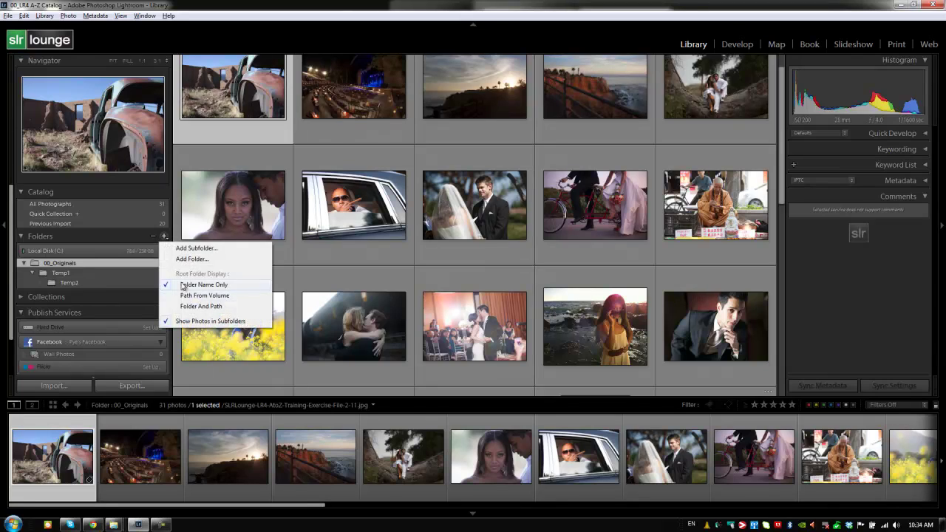
pyautogui.click(189, 320)
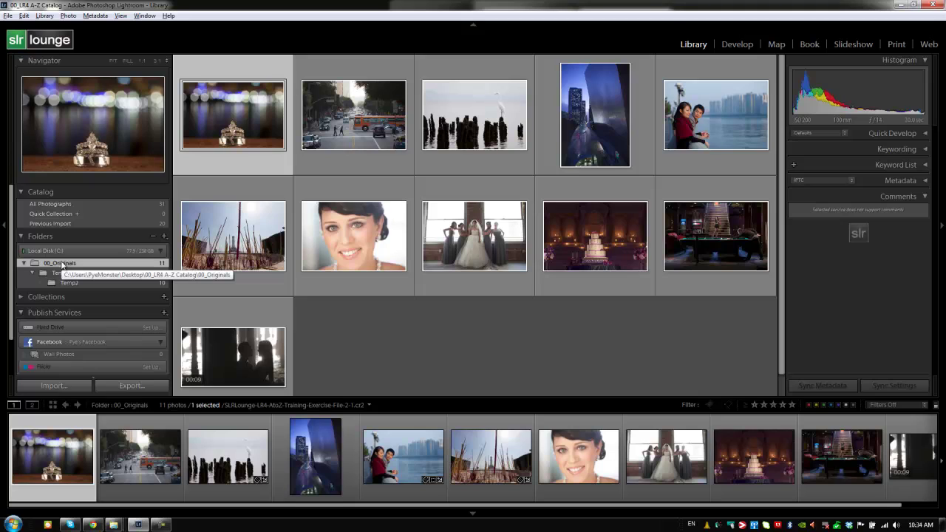
pyautogui.click(164, 236)
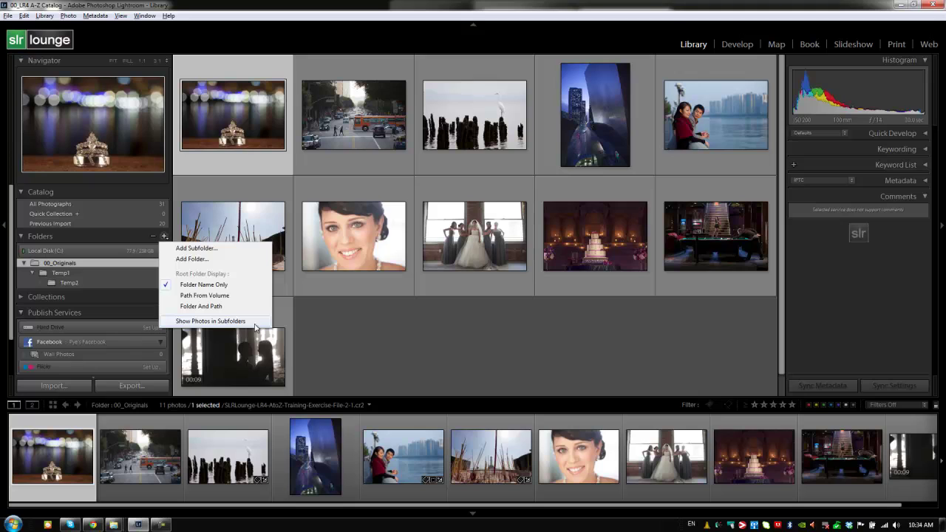
pyautogui.click(118, 235)
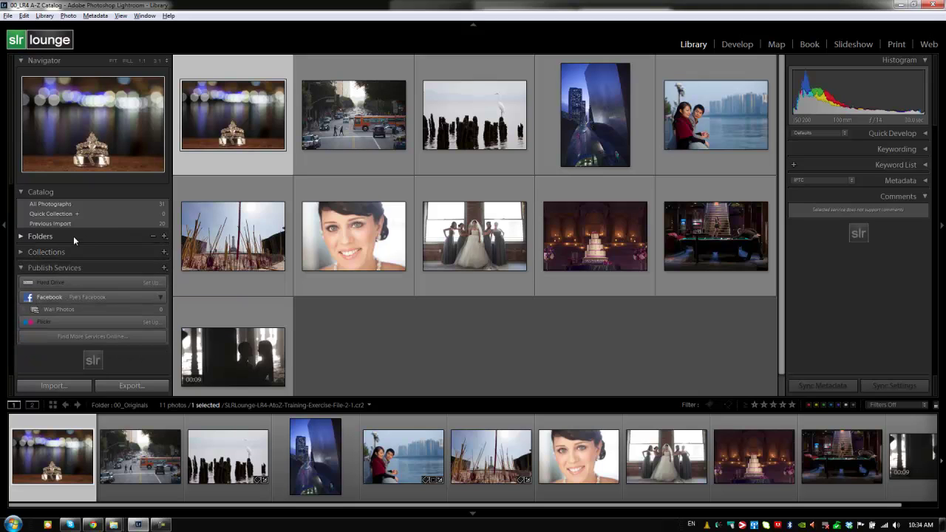
pyautogui.click(73, 236)
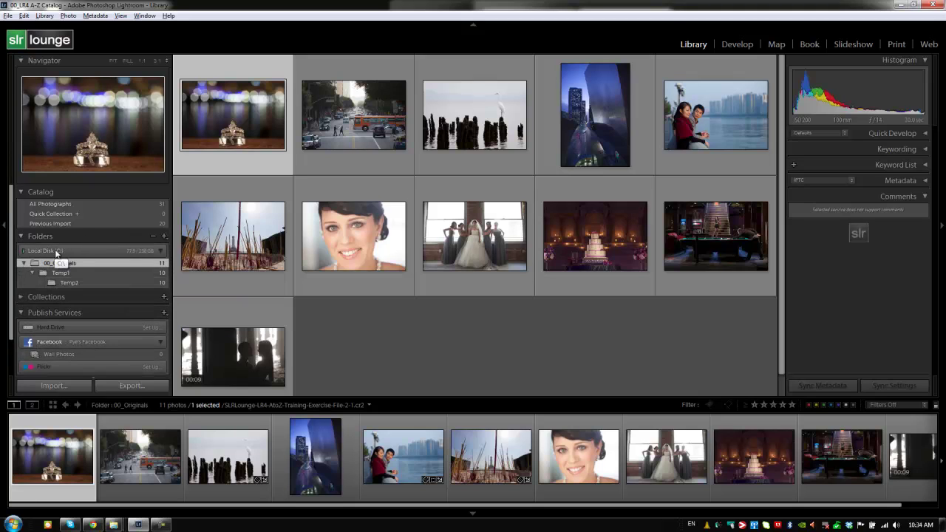
# Show the Local Disk (C:) volume in Windows Explorer and close the Explorer window
pyautogui.rightClick(81, 252)
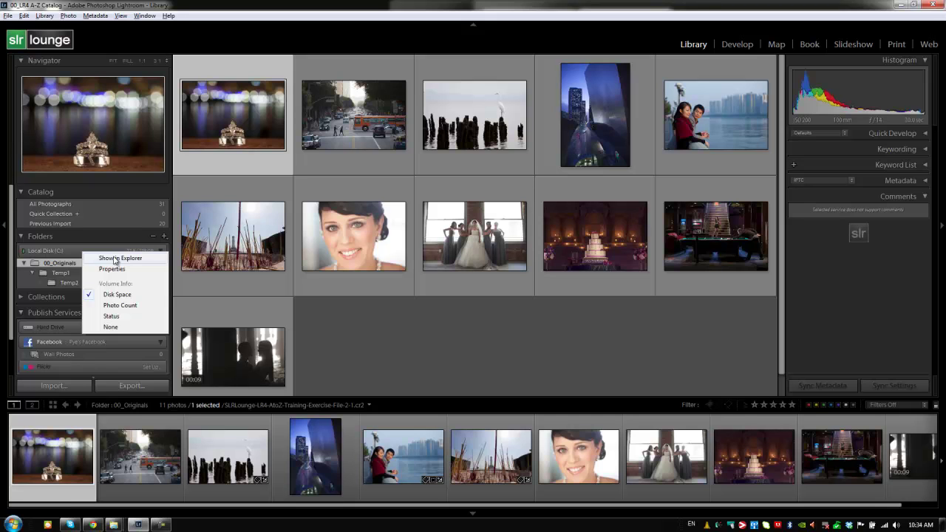
pyautogui.click(110, 259)
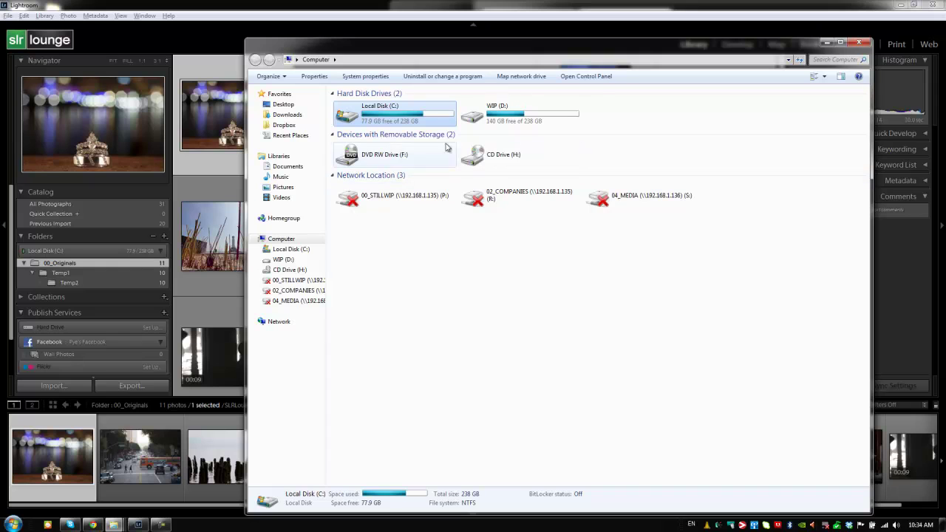
pyautogui.click(858, 42)
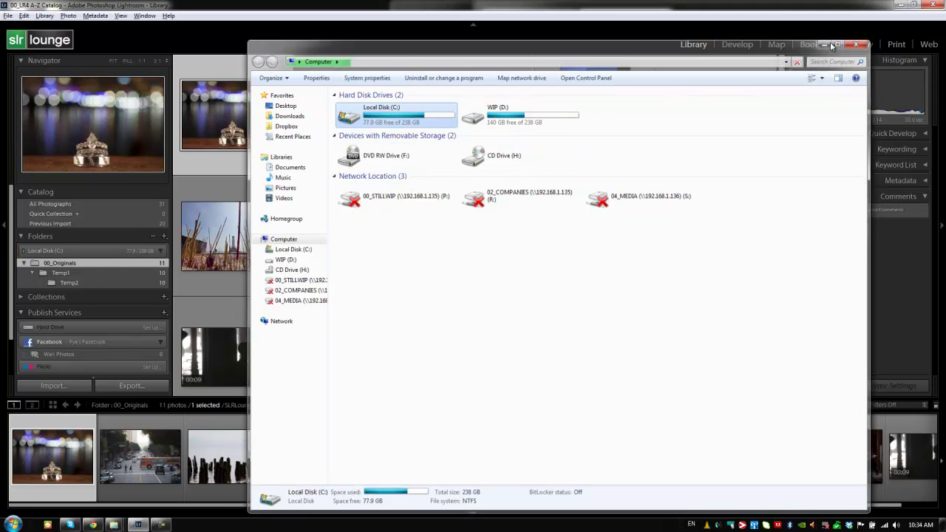
# View the properties of the Local Disk (C:) volume from the folder list, and close them
pyautogui.rightClick(111, 249)
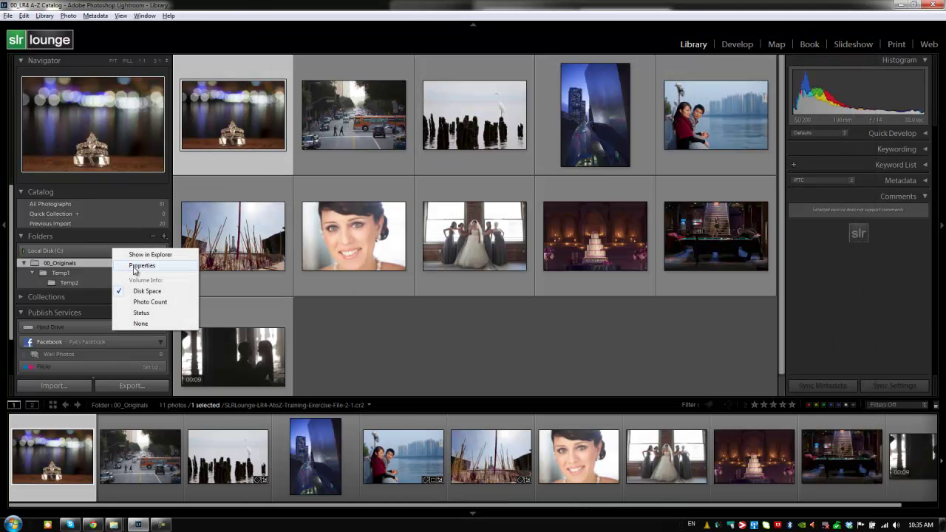
pyautogui.click(133, 267)
pyautogui.moveTo(206, 274); pyautogui.dragTo(382, 116)
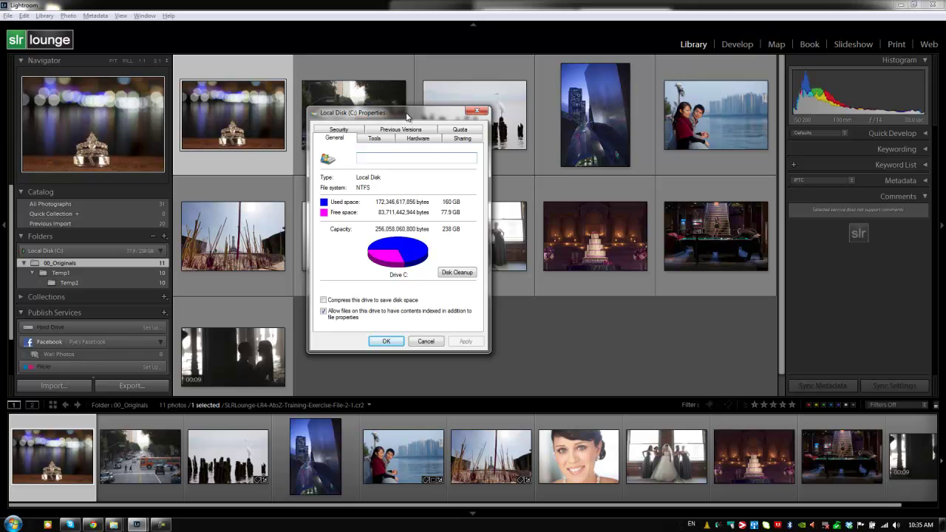
pyautogui.click(476, 112)
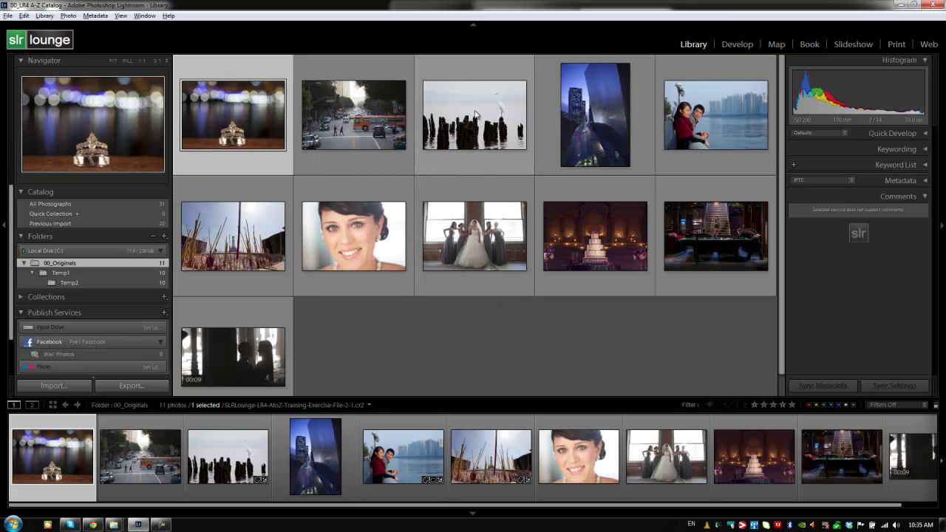
# Create a folder named Temp3 inside 00_Originals without including the selected photo
pyautogui.rightClick(90, 265)
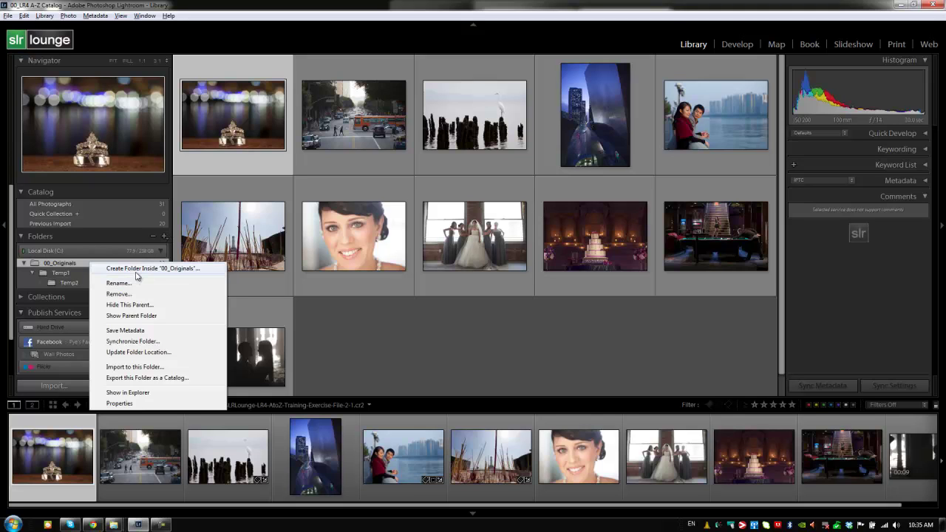
pyautogui.click(138, 271)
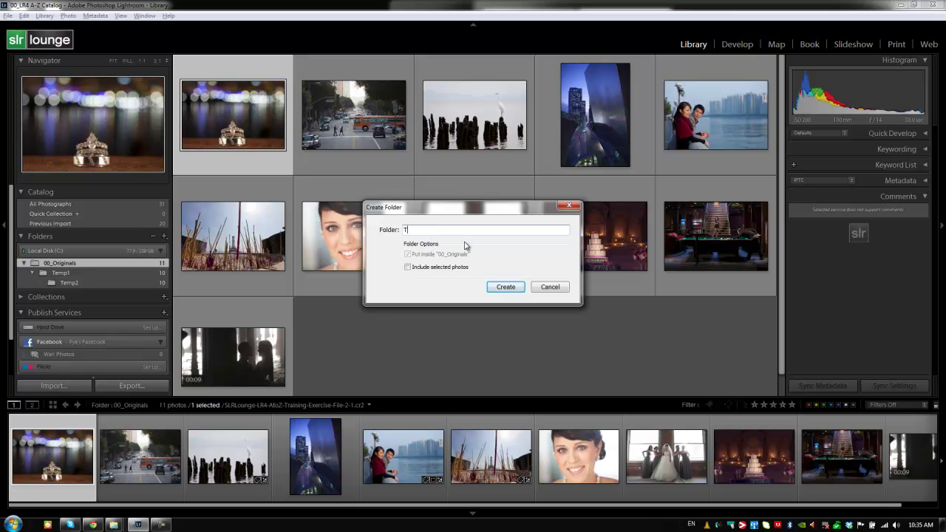
pyautogui.press('Return')
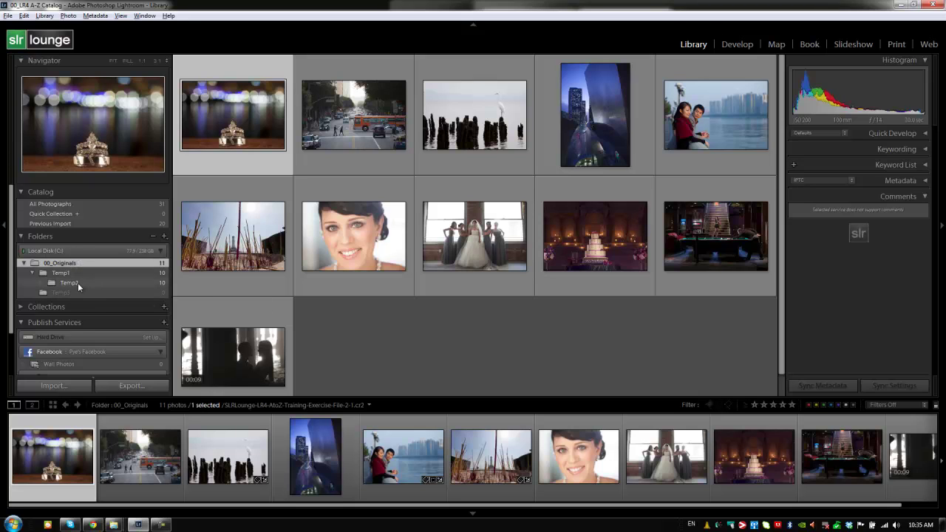
pyautogui.rightClick(66, 265)
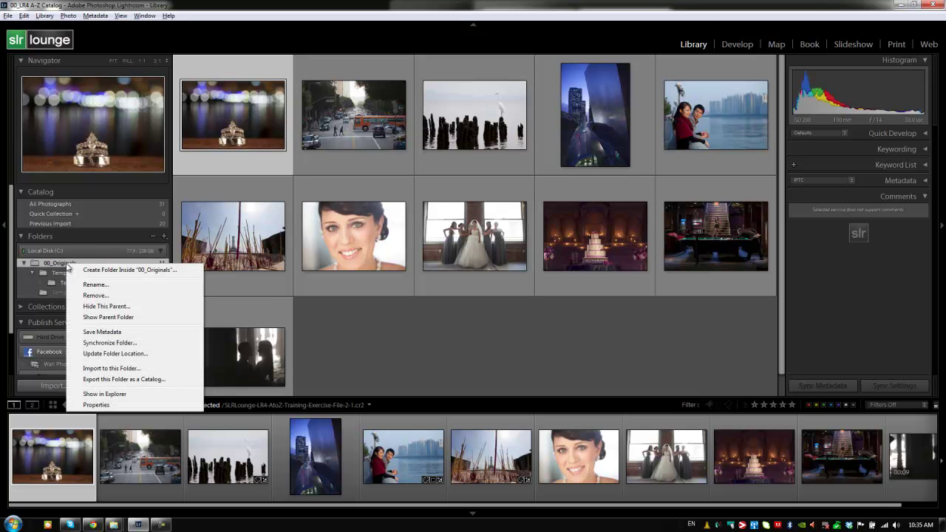
pyautogui.click(66, 264)
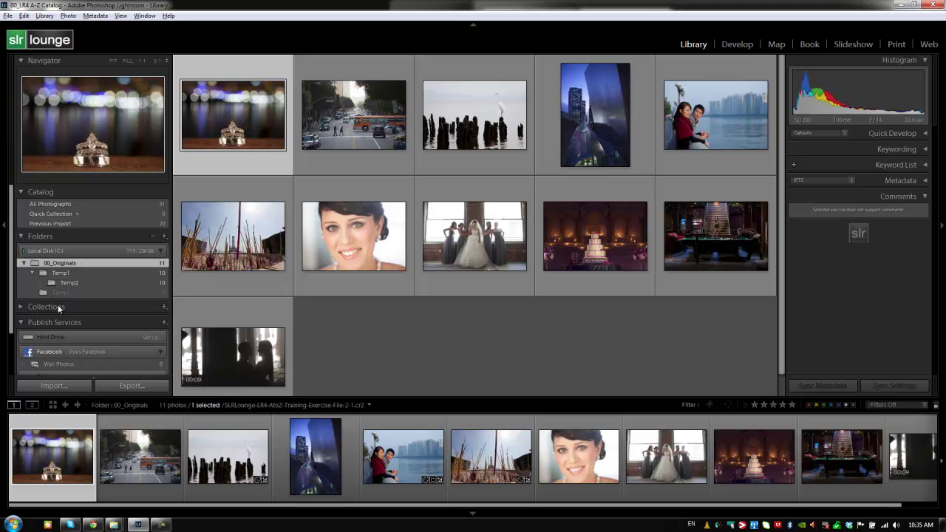
pyautogui.rightClick(72, 262)
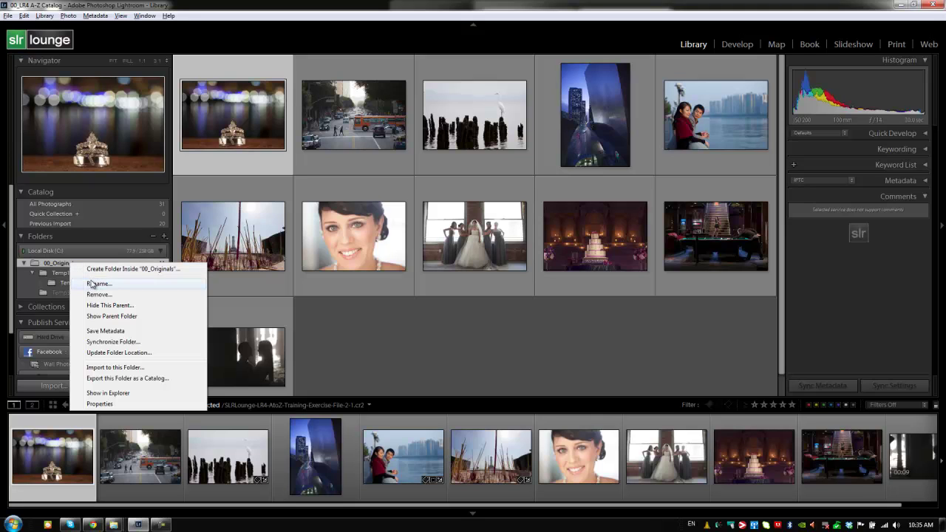
pyautogui.click(68, 269)
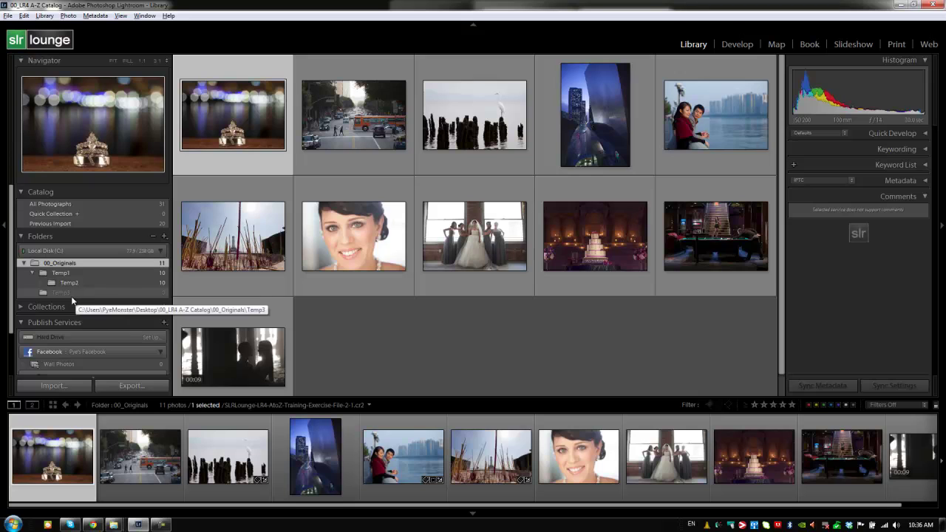
# Rename the Temp3 folder as "Folder #3"
pyautogui.rightClick(63, 291)
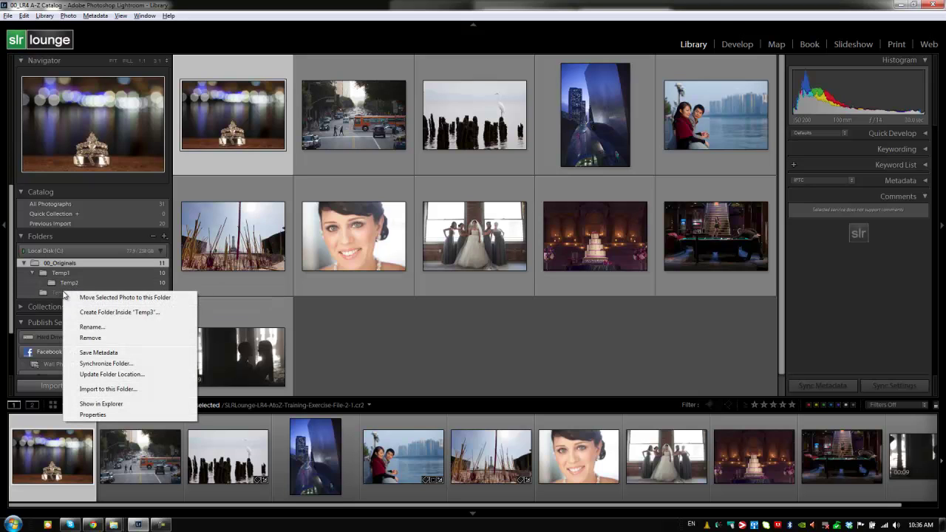
pyautogui.click(82, 327)
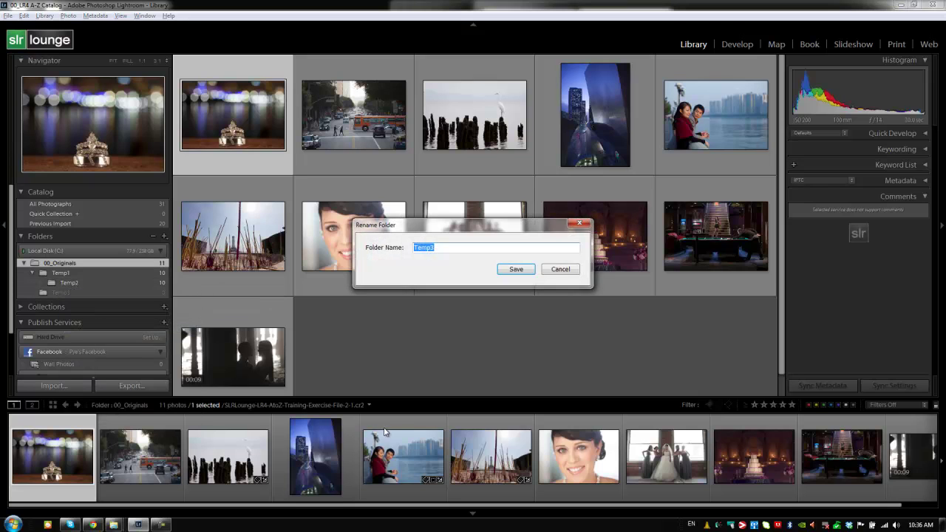
pyautogui.write('Folder #3')
pyautogui.press('Return')
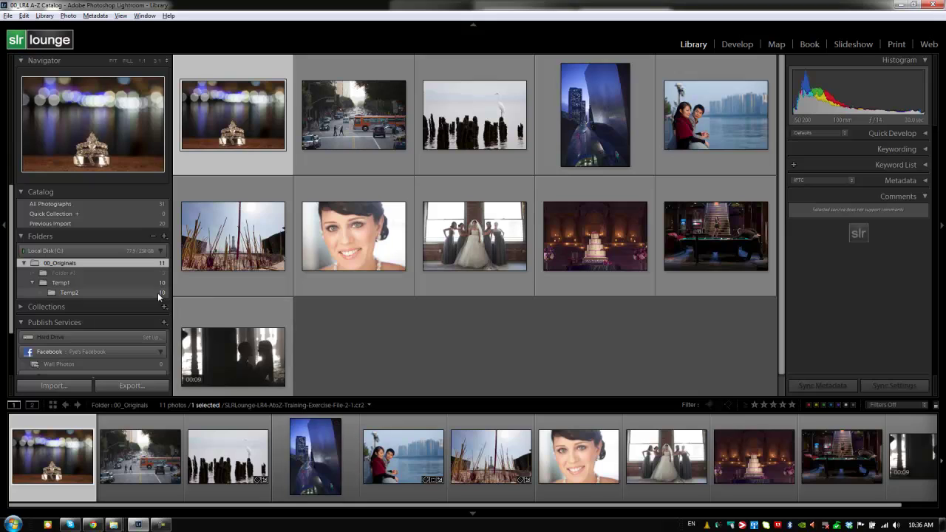
# Remove the empty Folder #3 from 00_Originals
pyautogui.rightClick(82, 263)
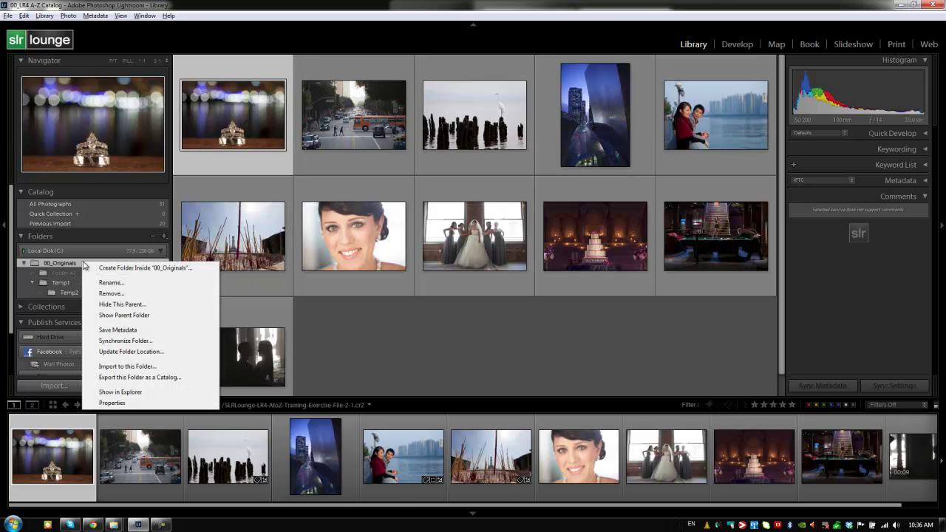
pyautogui.click(71, 274)
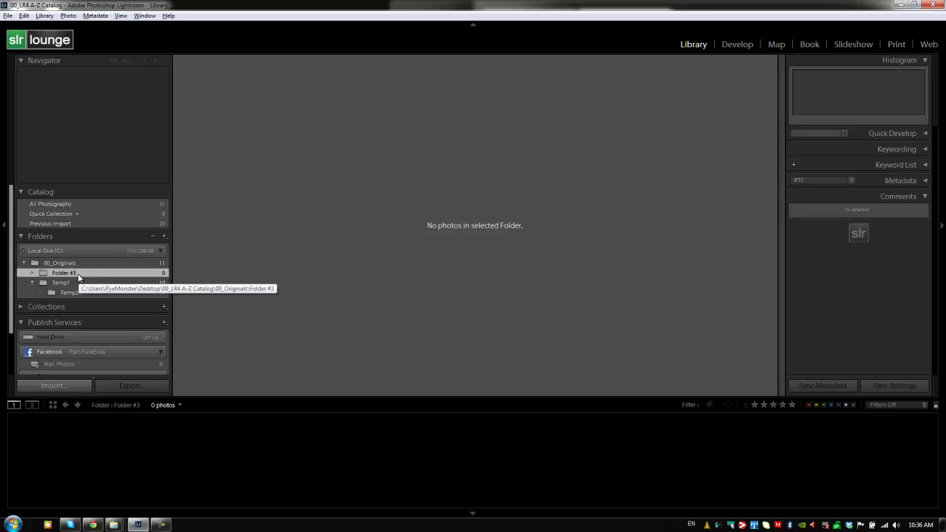
pyautogui.rightClick(80, 273)
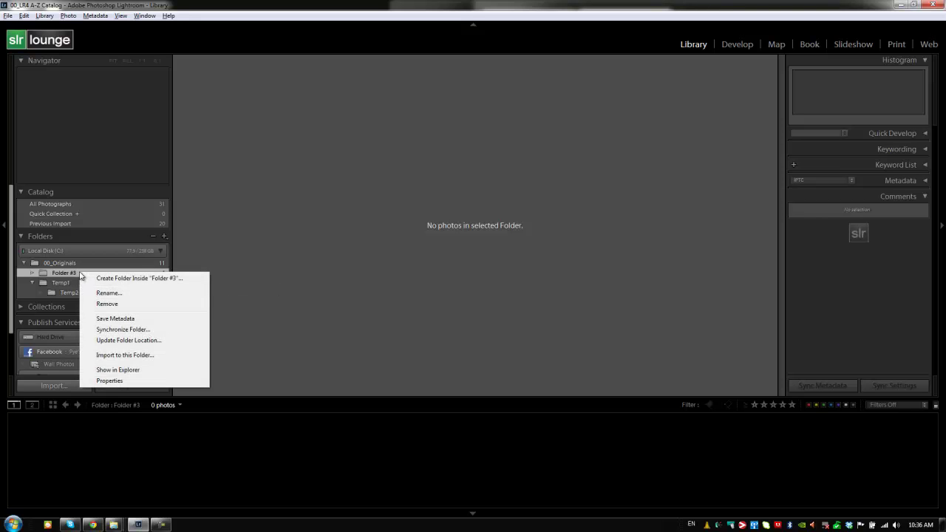
pyautogui.click(107, 304)
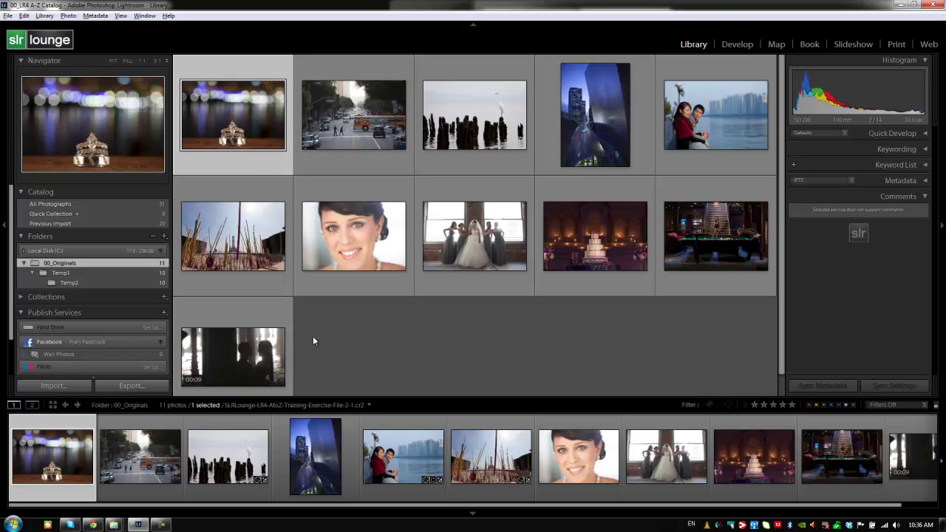
# Show 00_Originals in Windows Explorer, open it to check its contents on disk, and leave the Explorer window
pyautogui.rightClick(139, 265)
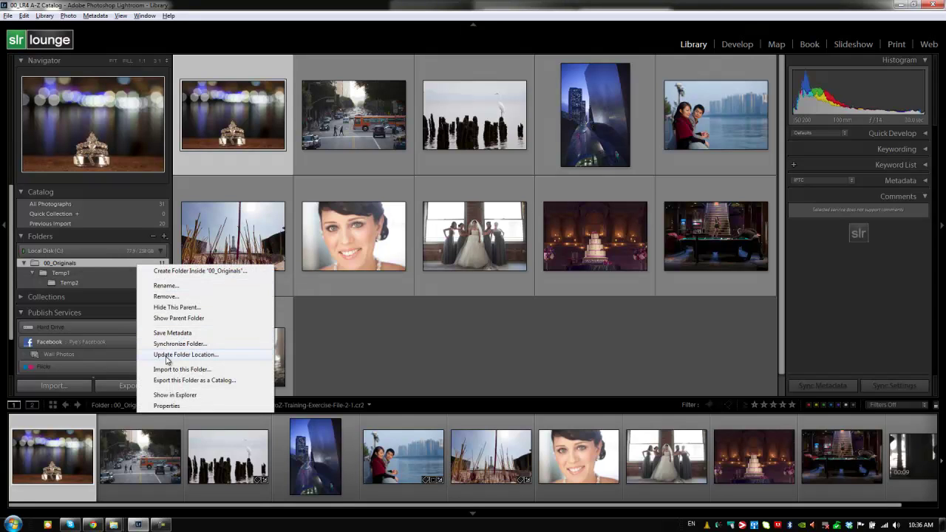
pyautogui.click(169, 397)
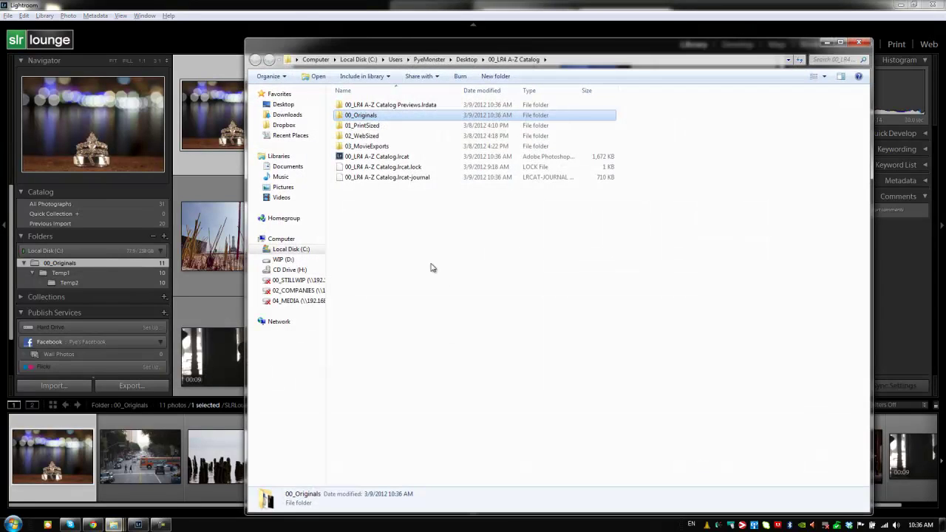
pyautogui.doubleClick(371, 117)
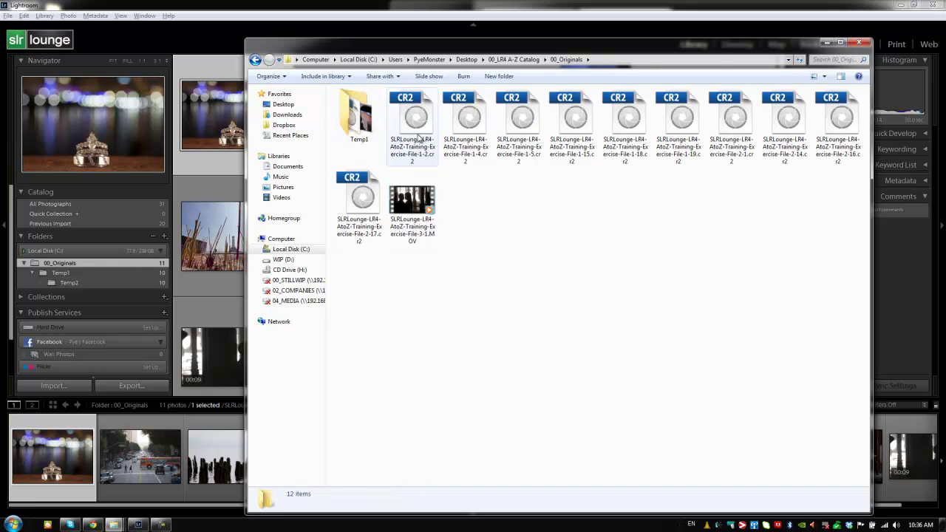
pyautogui.rightClick(521, 239)
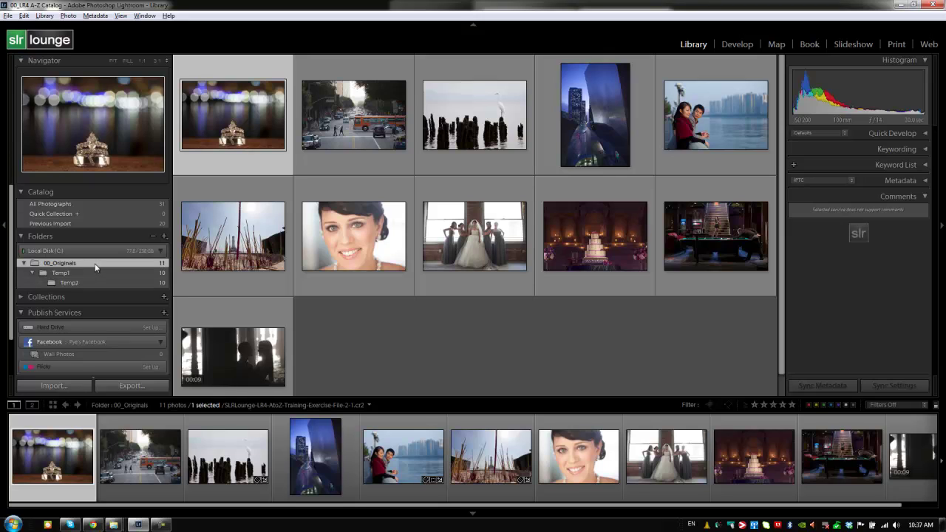
# Hide the 00_Originals parent folder by promoting its subfolders, and undo the promotion
pyautogui.rightClick(94, 264)
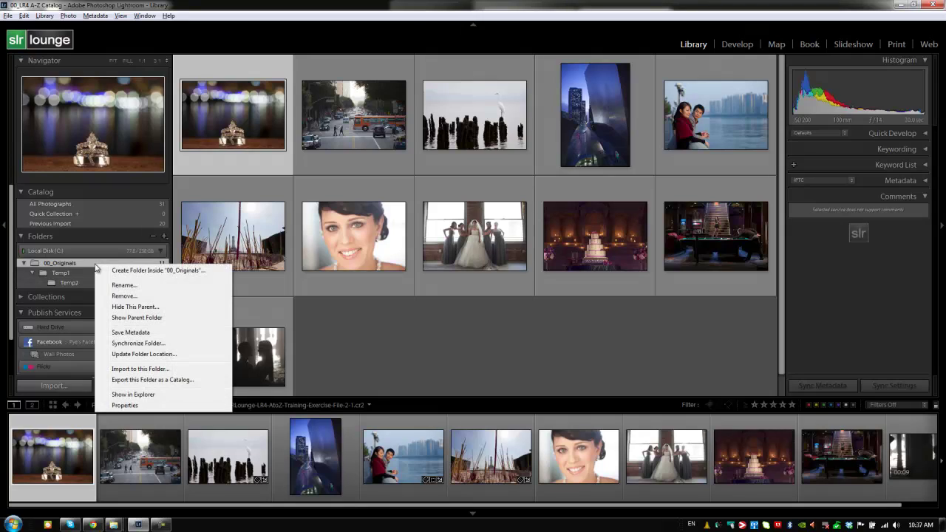
pyautogui.click(123, 307)
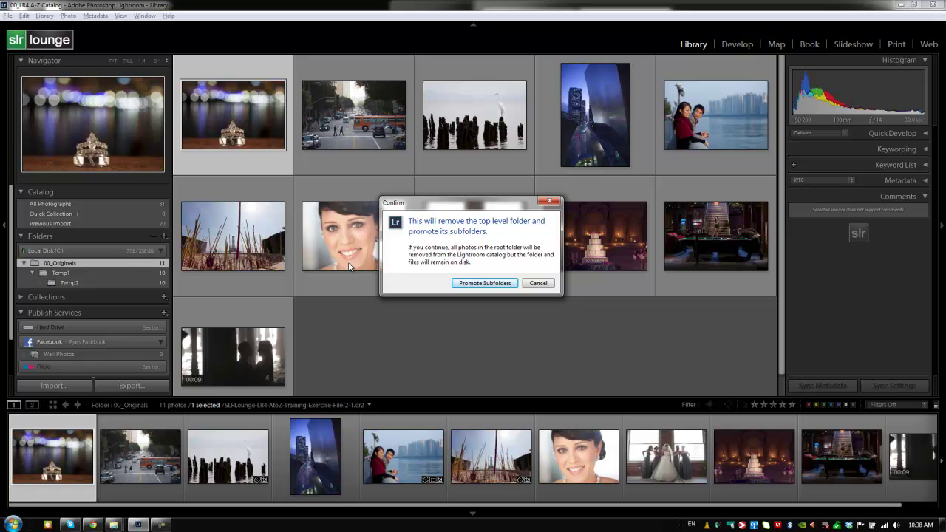
pyautogui.click(480, 283)
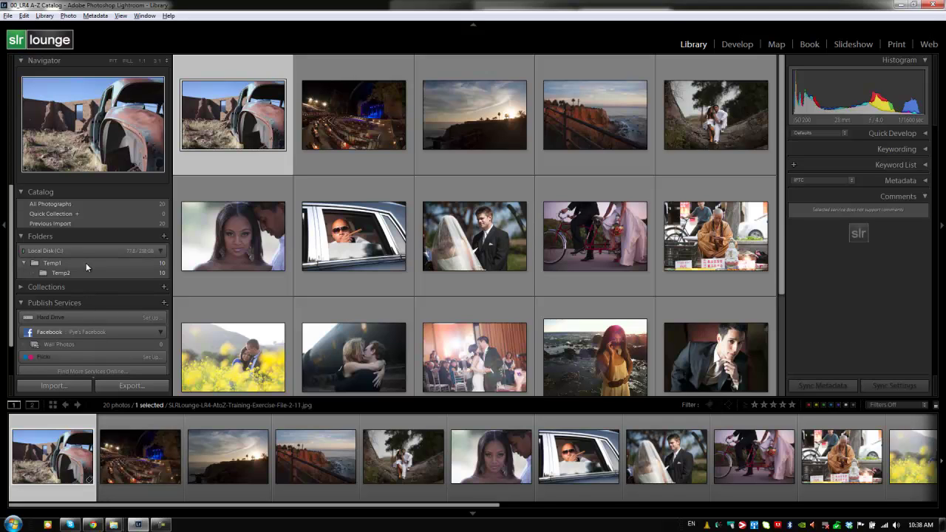
pyautogui.hotkey('ctrl', 'z')
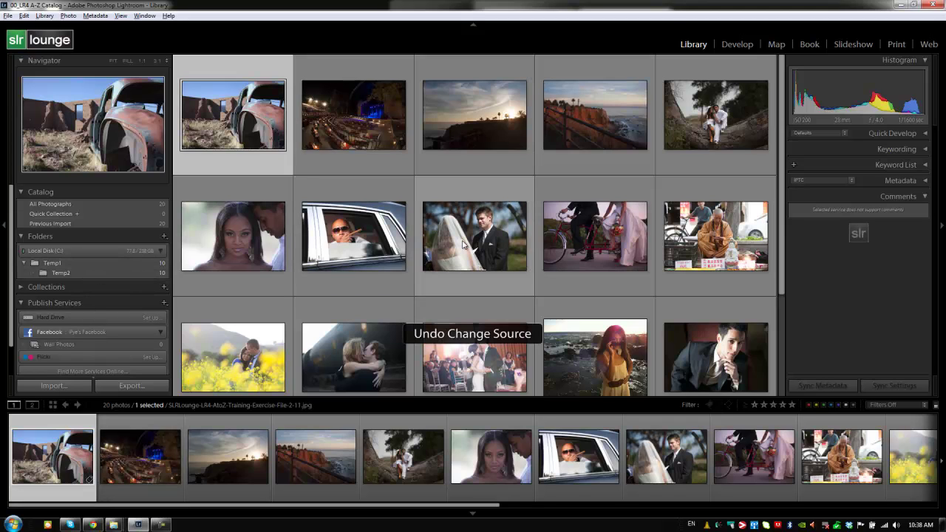
pyautogui.hotkey('ctrl', 'z')
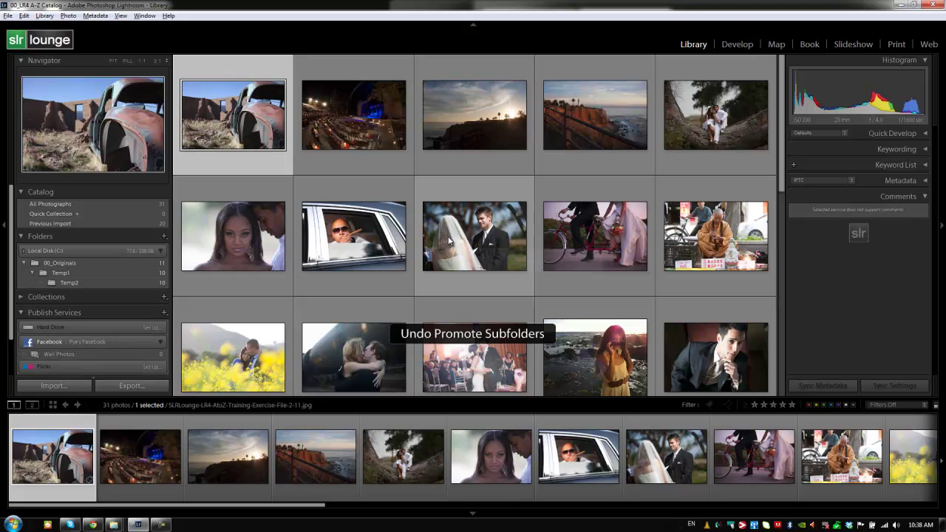
# Select 00_Originals and hide this parent folder, confirming the promotion of its subfolders
pyautogui.rightClick(65, 260)
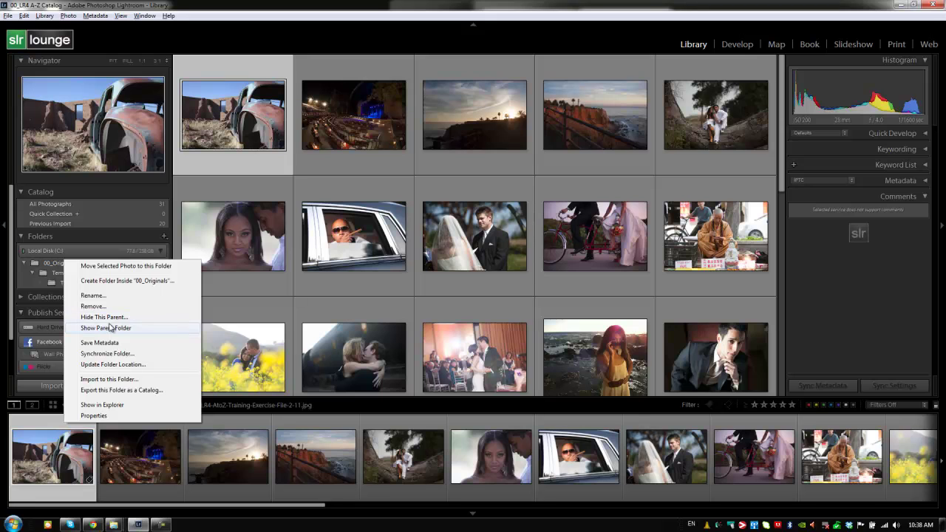
pyautogui.click(63, 265)
pyautogui.rightClick(91, 263)
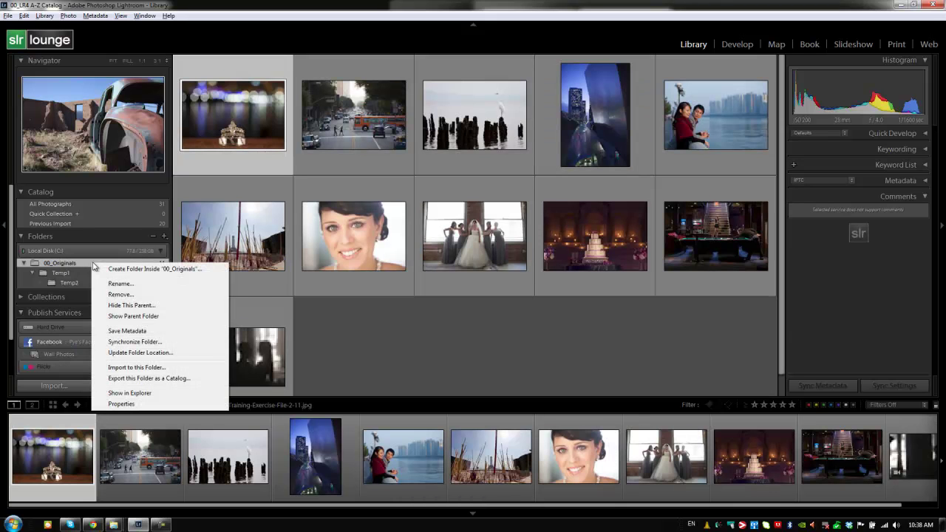
pyautogui.click(121, 305)
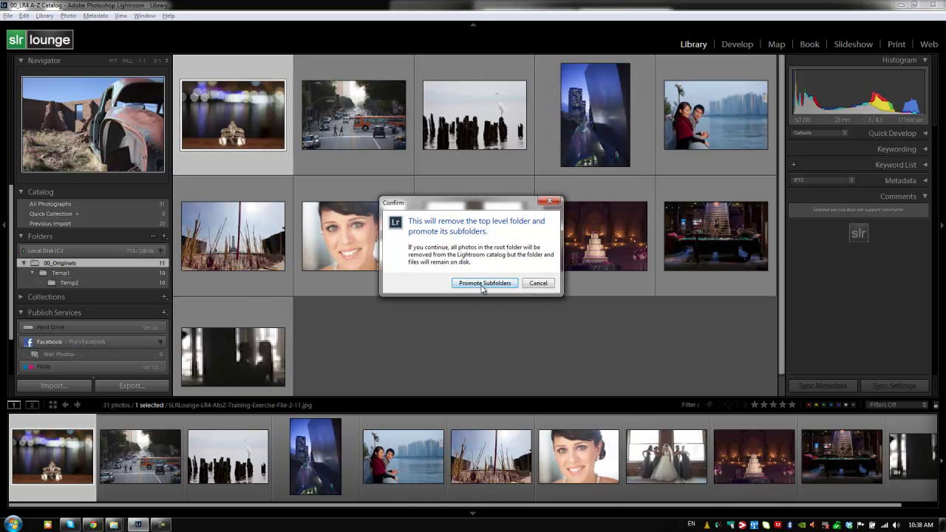
pyautogui.click(484, 285)
# Show the parent folder of the top-level Temp1 folder in the folder list
pyautogui.click(70, 264)
pyautogui.rightClick(83, 263)
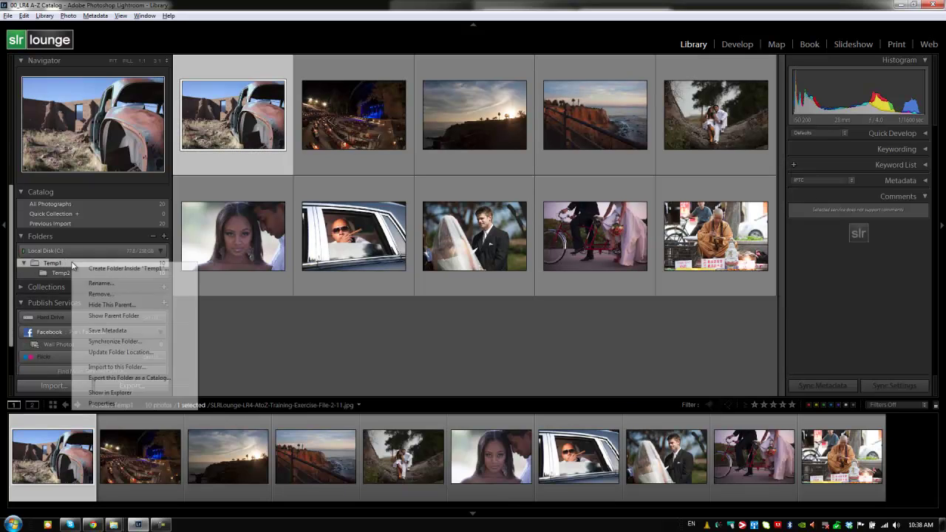
pyautogui.click(96, 316)
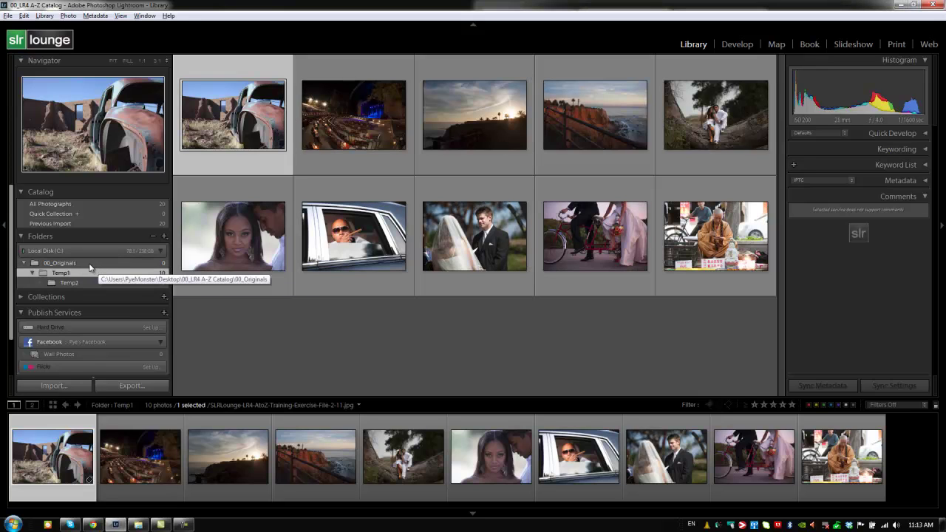
# Select 00_Originals, show it in Windows Explorer, and open it to check which files remain on disk
pyautogui.click(106, 263)
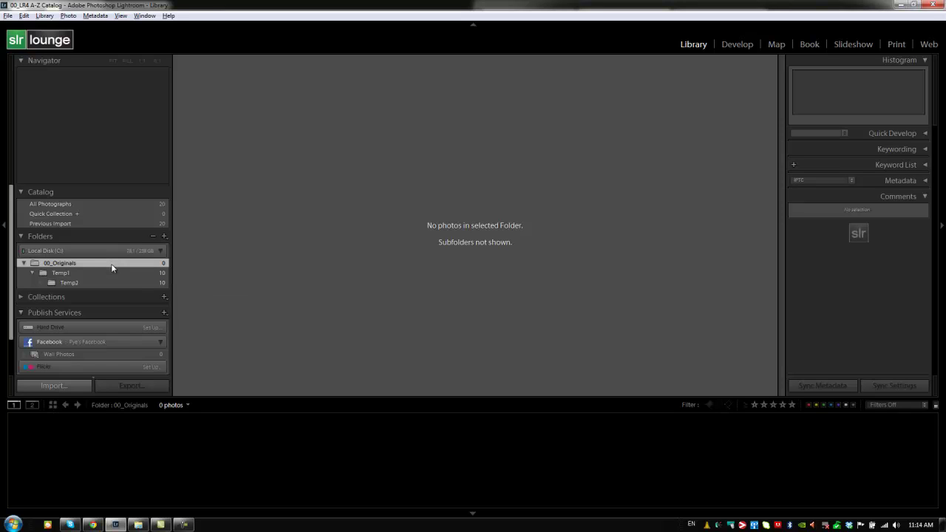
pyautogui.rightClick(111, 266)
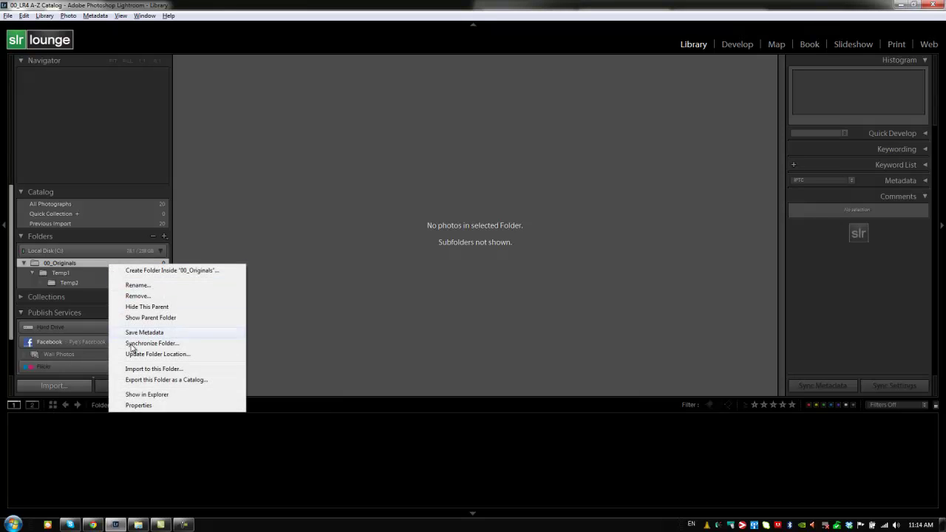
pyautogui.click(145, 395)
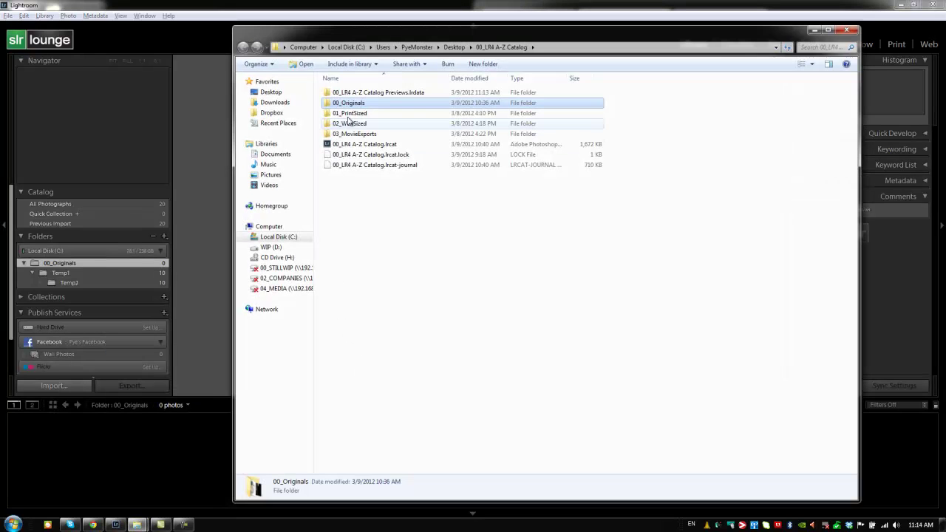
pyautogui.doubleClick(355, 108)
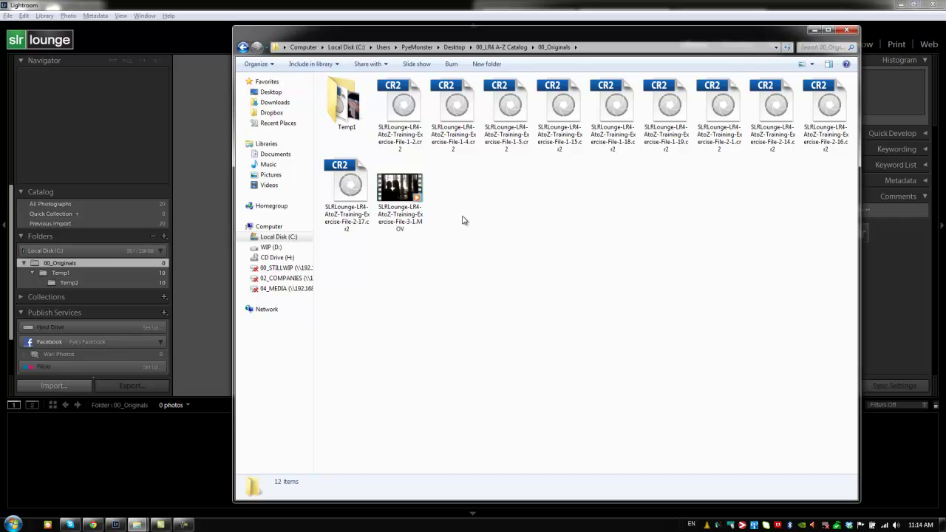
# Synchronize the 00_Originals folder in Lightroom, importing the new photos found on disk
pyautogui.click(82, 265)
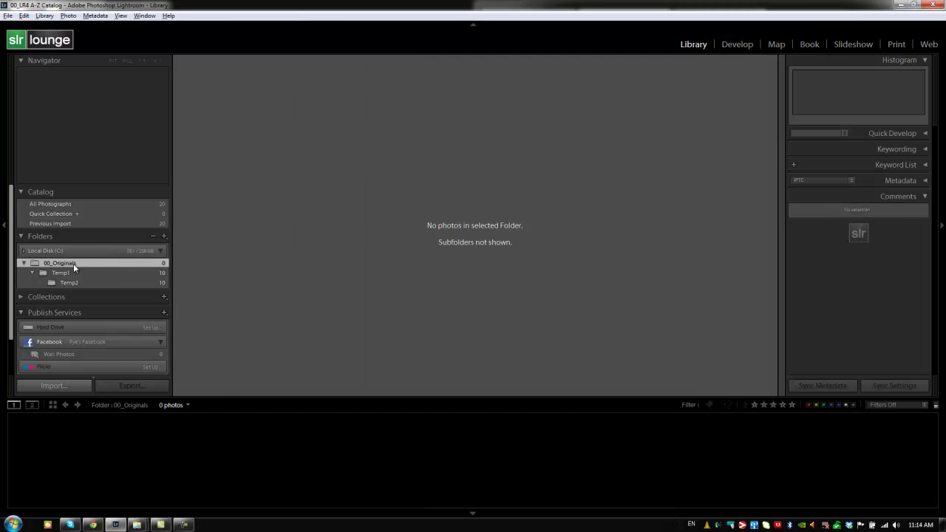
pyautogui.rightClick(79, 262)
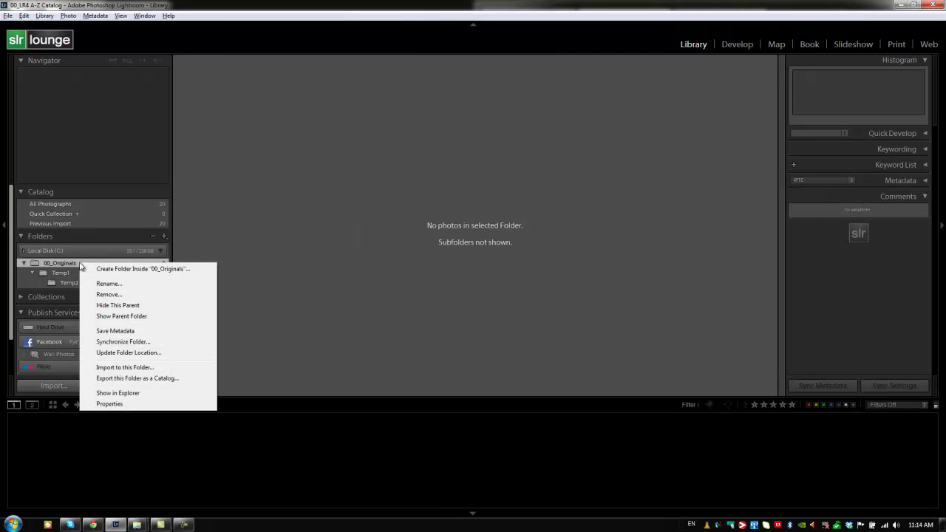
pyautogui.click(103, 342)
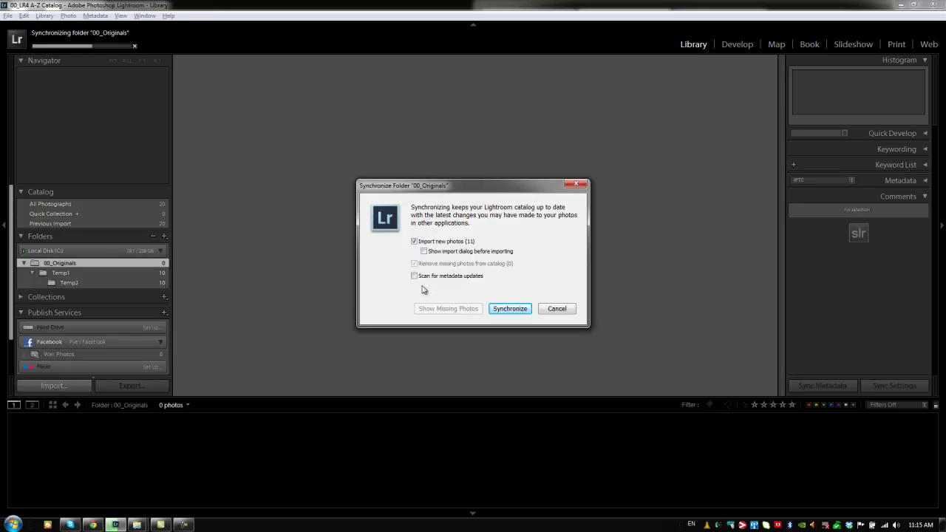
pyautogui.click(510, 308)
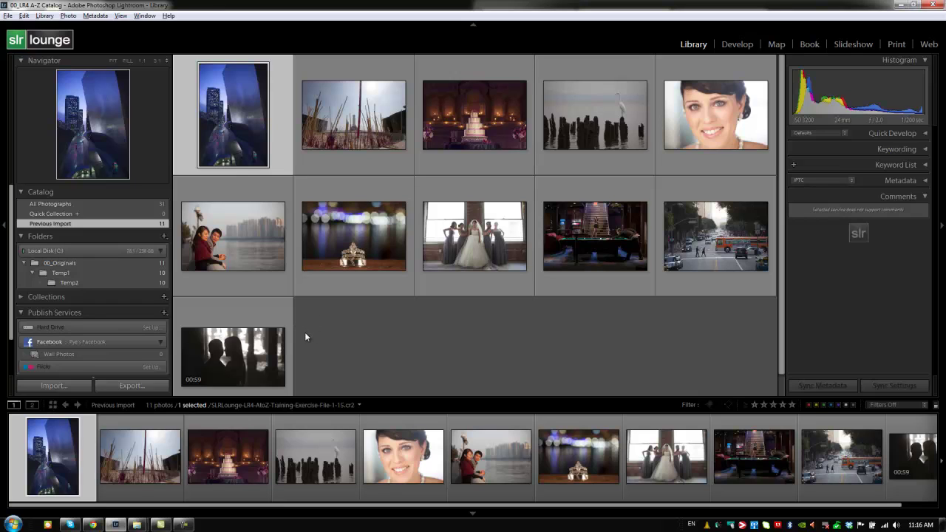
# Review the catalog's metadata settings for automatically writing changes into XMP, leaving them without changes
pyautogui.rightClick(101, 262)
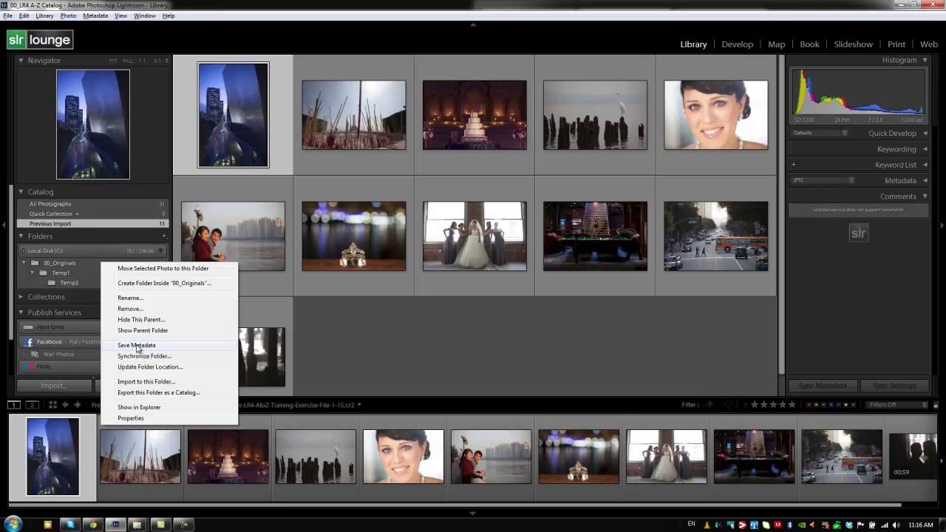
pyautogui.click(249, 110)
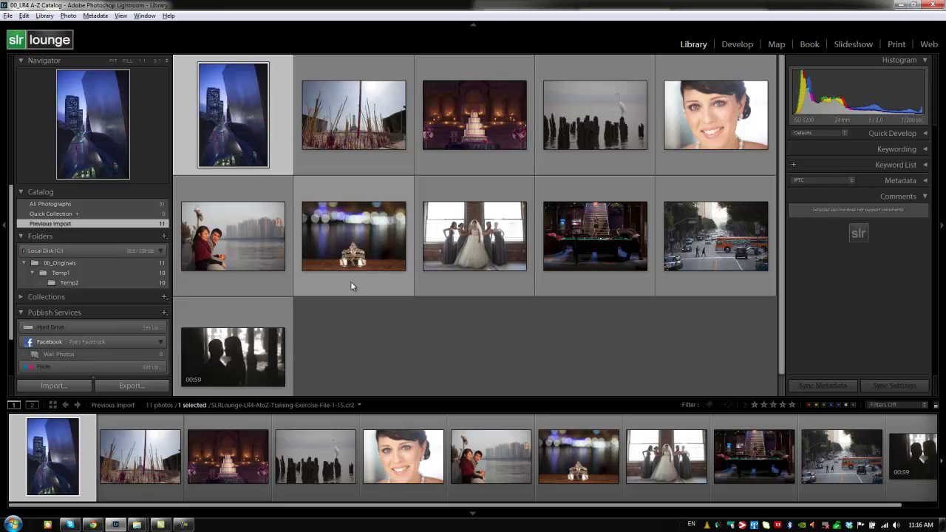
pyautogui.click(25, 15)
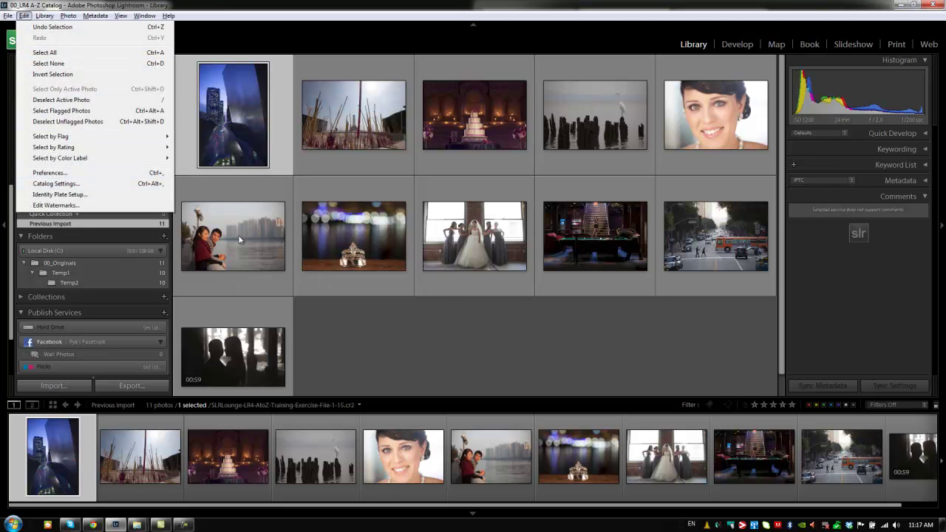
pyautogui.click(486, 323)
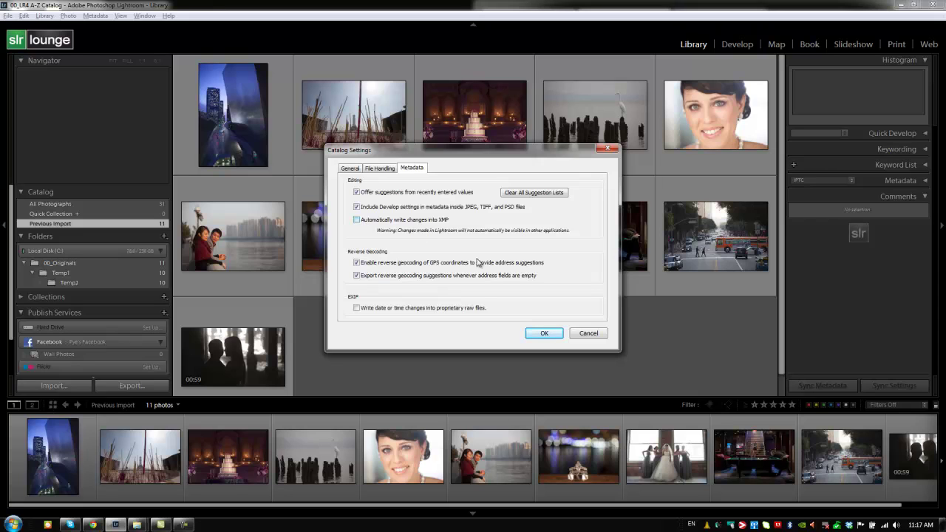
pyautogui.click(589, 333)
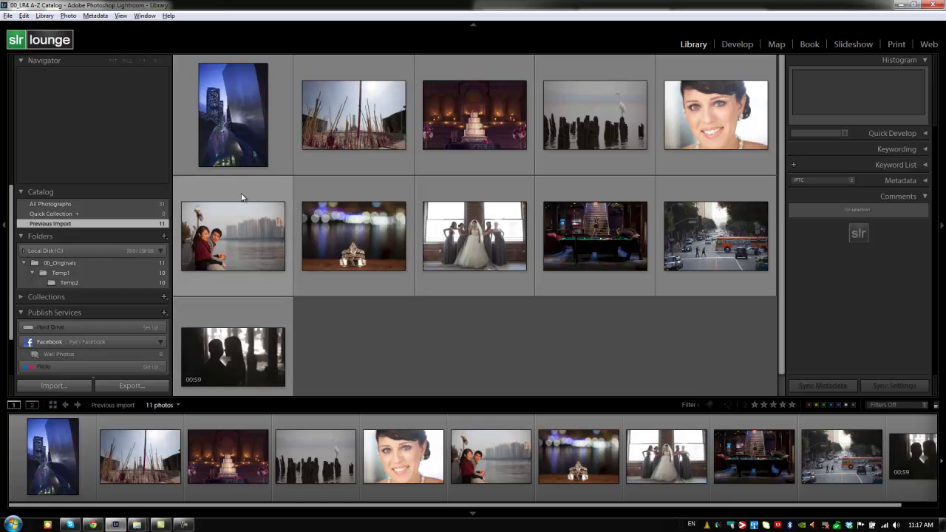
# Select all photos except the video and save the metadata of the 00_Originals folder
pyautogui.hotkey('ctrl', 'a')
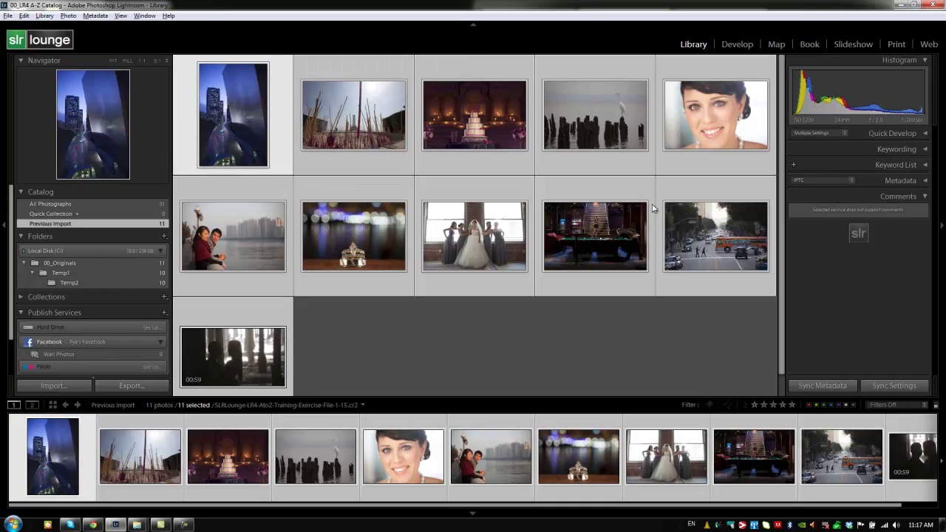
pyautogui.keyDown('ctrl'); pyautogui.click(246, 340); pyautogui.keyUp('ctrl')
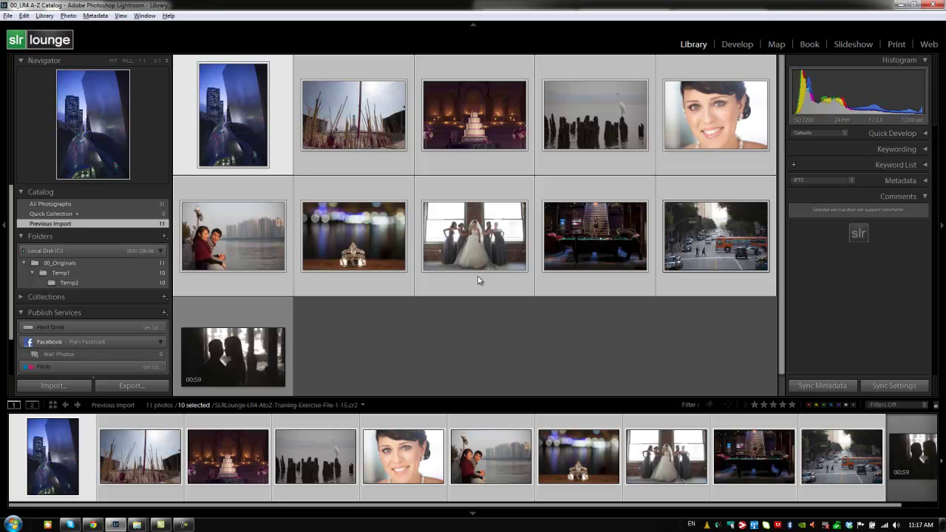
pyautogui.rightClick(107, 263)
pyautogui.rightClick(102, 256)
# Show 00_Originals in Windows Explorer, open it, and inspect the XMP sidecar files beside the raw photos
pyautogui.rightClick(94, 263)
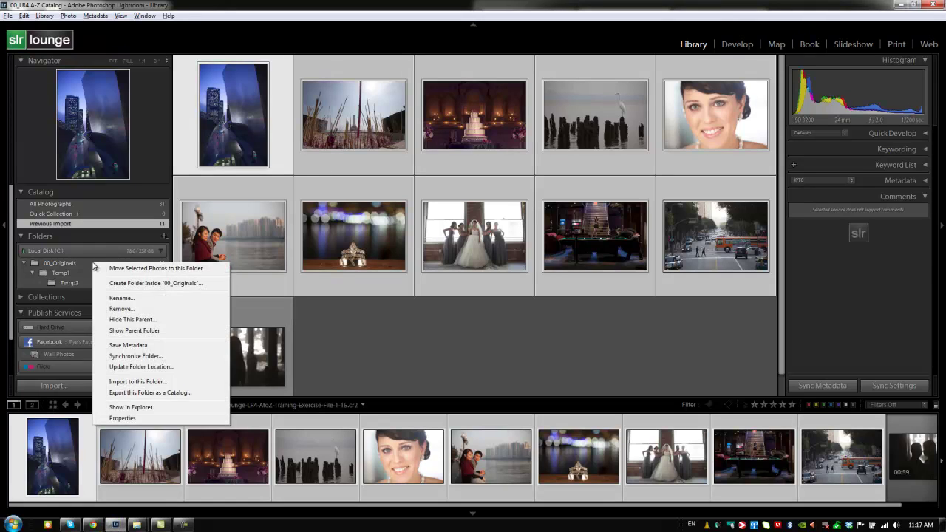
pyautogui.click(122, 408)
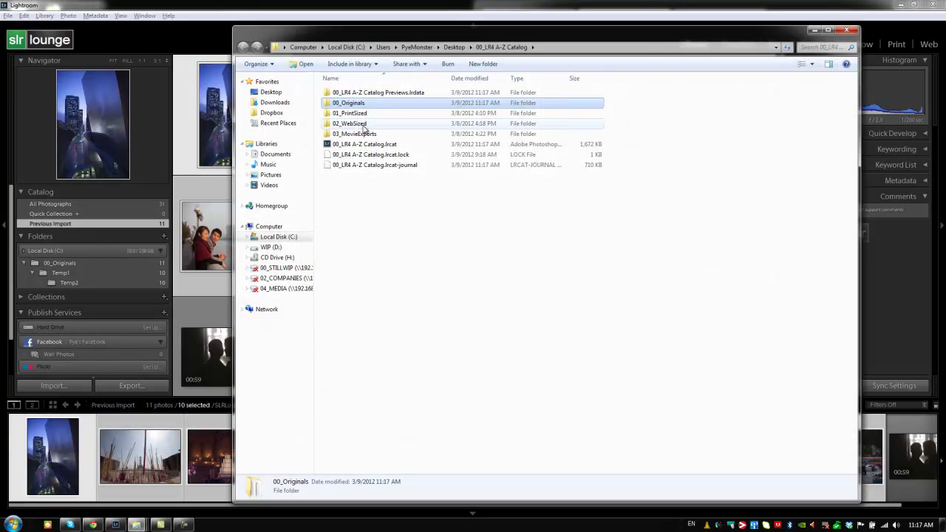
pyautogui.doubleClick(357, 103)
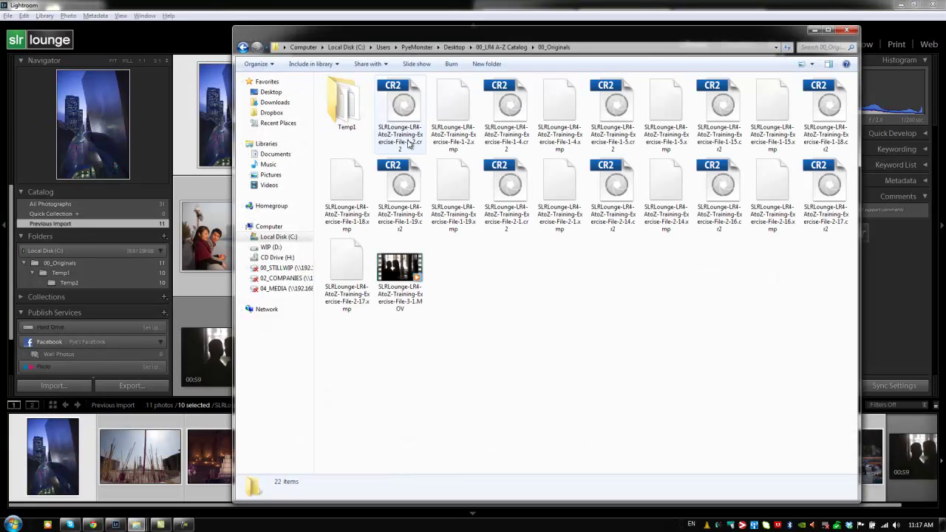
pyautogui.click(438, 110)
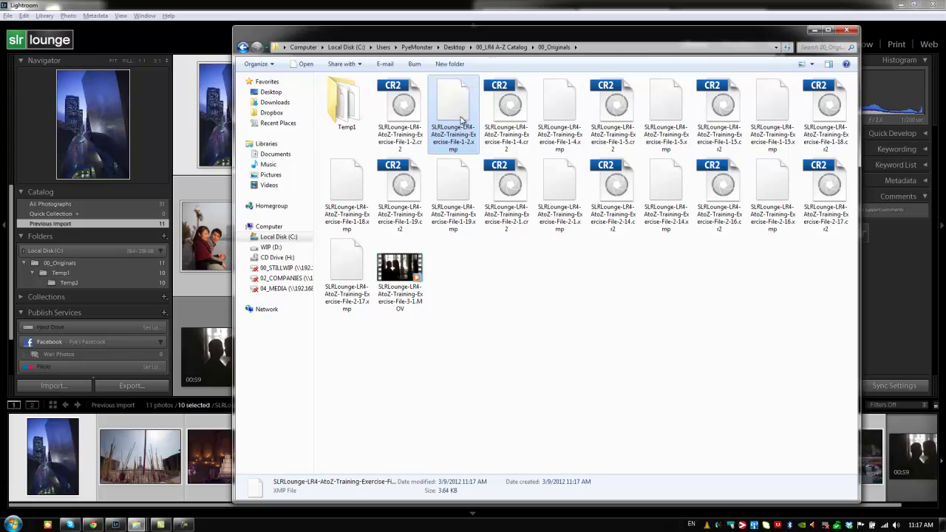
pyautogui.click(559, 107)
pyautogui.click(668, 111)
pyautogui.click(766, 108)
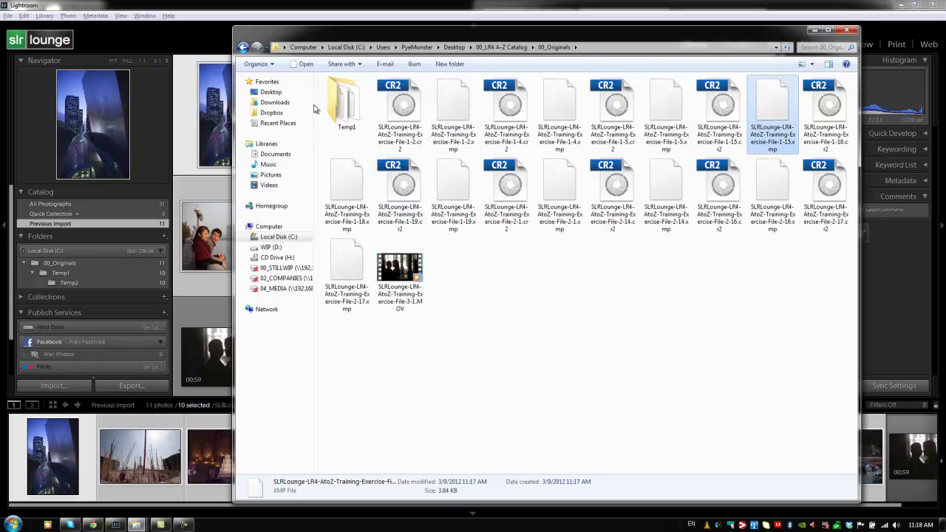
# Return to Lightroom and select the Temp2 folder to display its photos
pyautogui.click(289, 5)
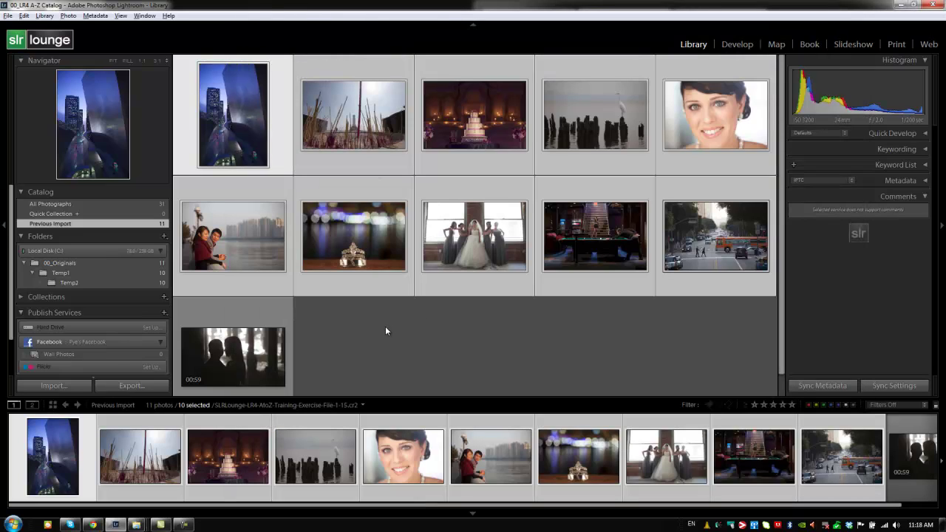
pyautogui.rightClick(94, 263)
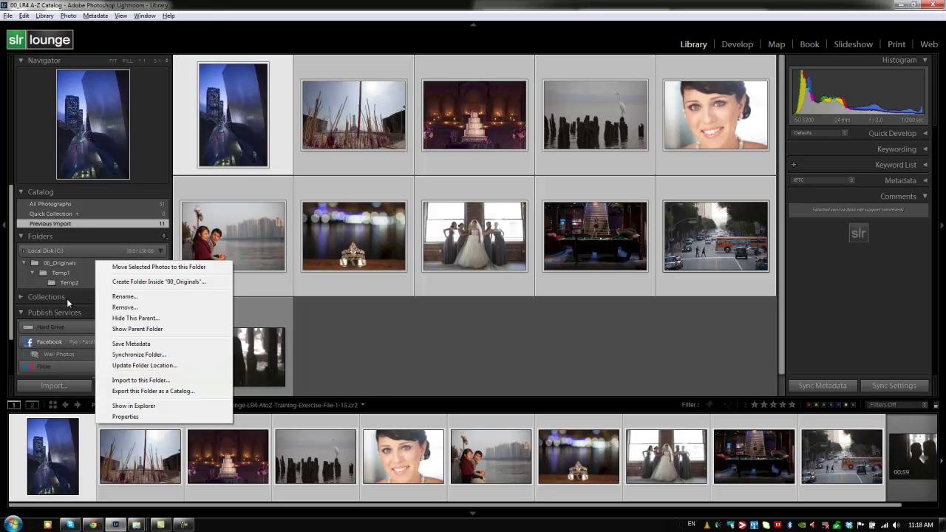
pyautogui.click(67, 285)
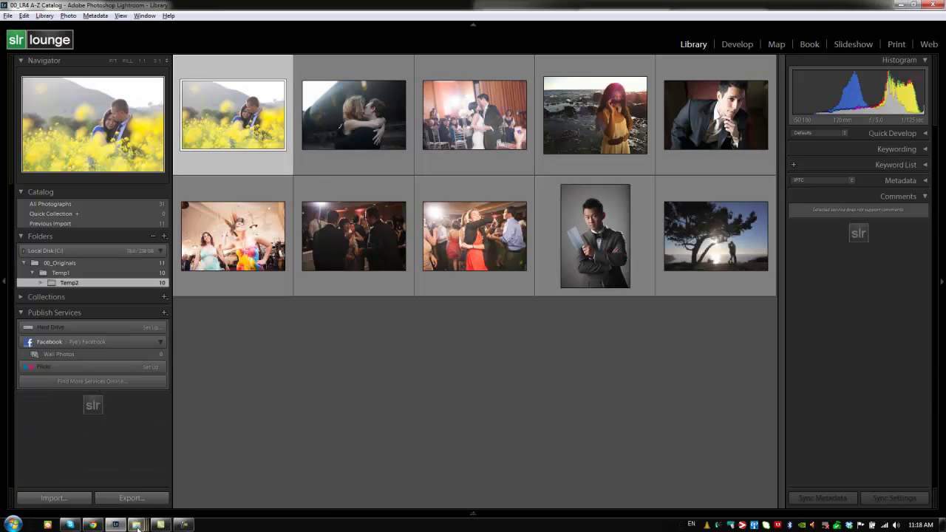
# Switch to the 00_Originals window in Windows Explorer and browse into Temp1 and its Temp2 subfolder
pyautogui.moveTo(137, 525)
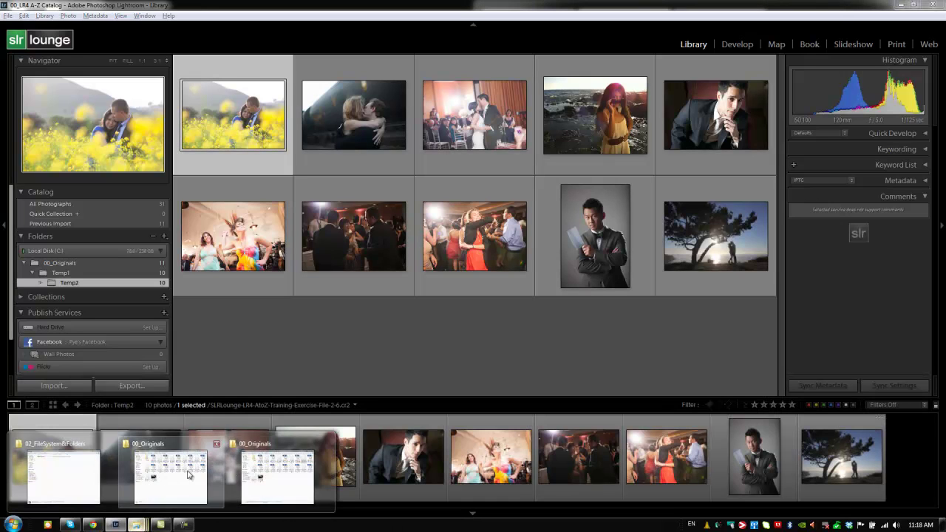
pyautogui.moveTo(251, 471)
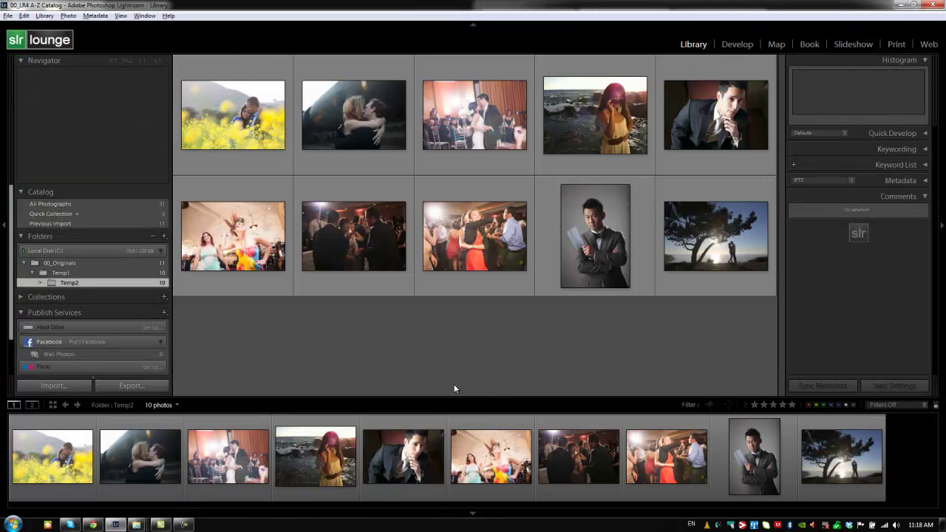
pyautogui.hotkey('alt', 'Tab')
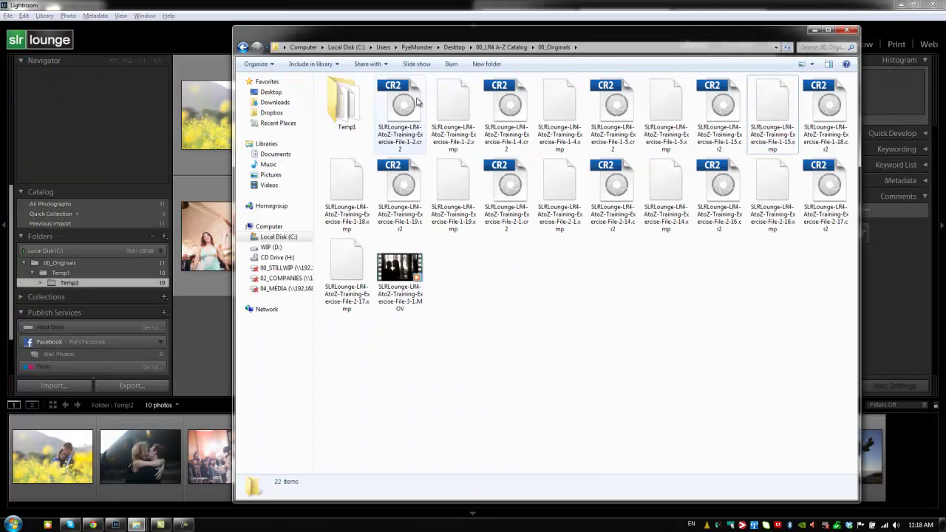
pyautogui.hotkey('alt', 'Tab')
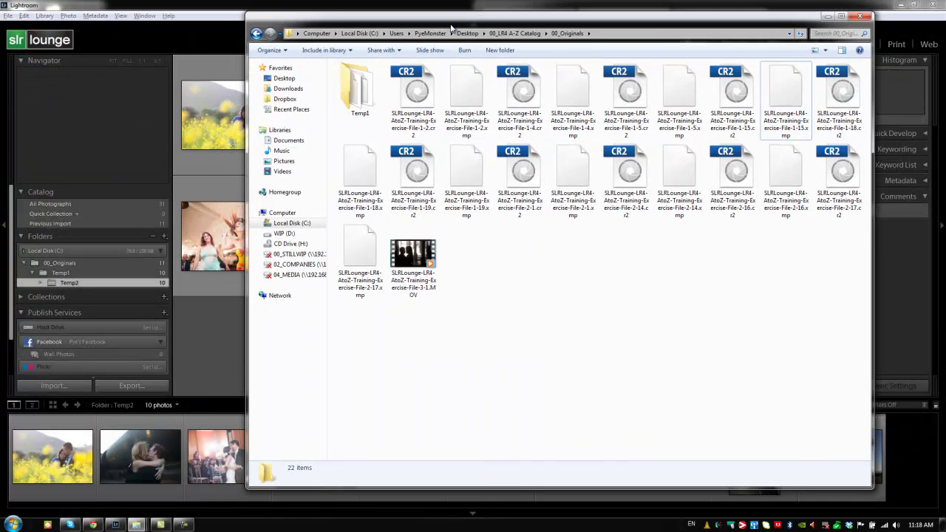
pyautogui.doubleClick(356, 94)
pyautogui.click(357, 79)
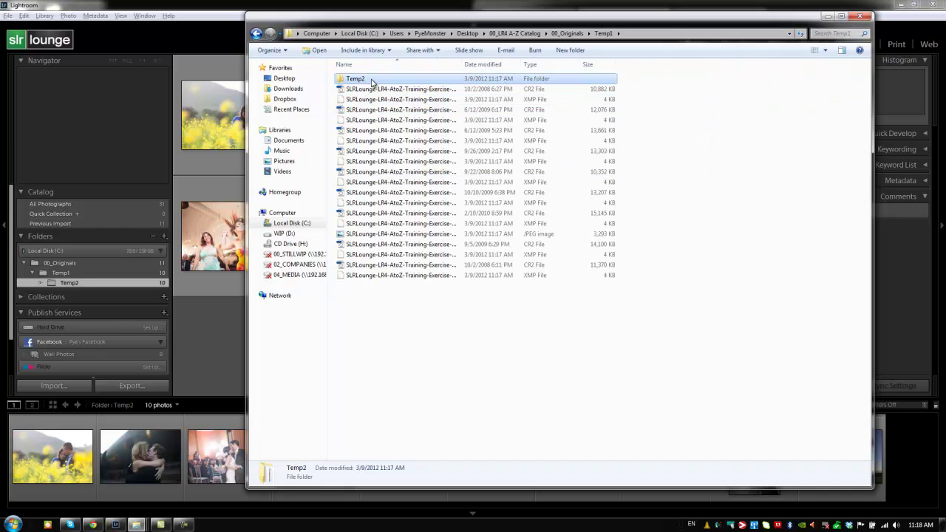
pyautogui.doubleClick(357, 79)
pyautogui.press('BackSpace')
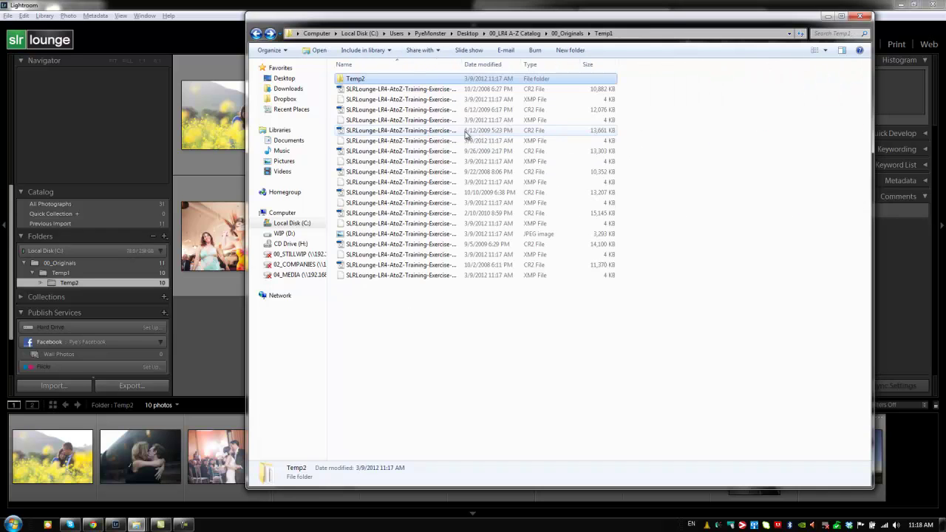
# Move the Temp2 folder out of Temp1 and directly into 00_Originals on disk
pyautogui.click(416, 344)
pyautogui.click(362, 80)
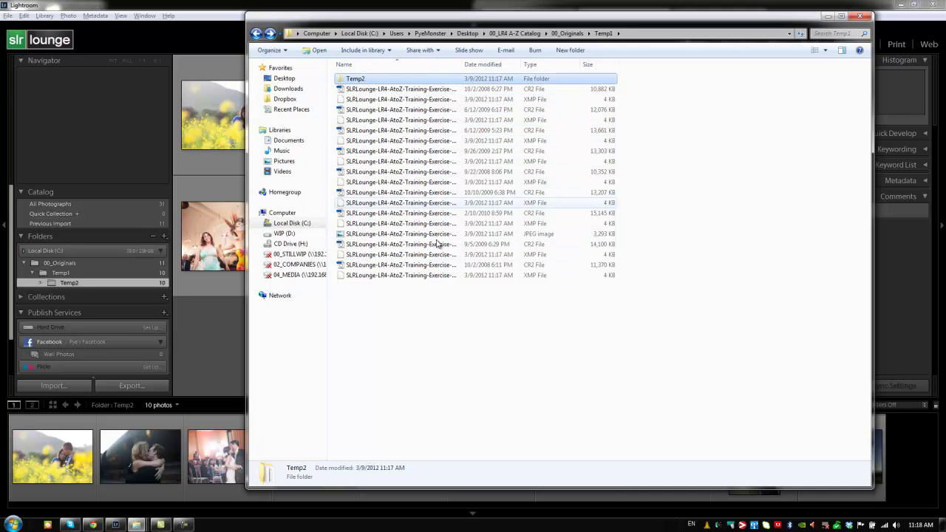
pyautogui.press('BackSpace')
pyautogui.hotkey('ctrl', 'v')
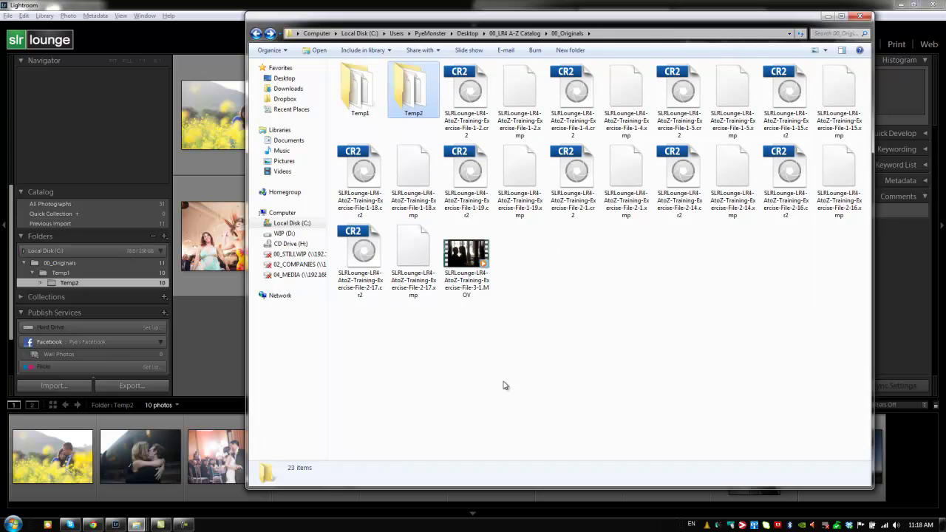
pyautogui.click(475, 394)
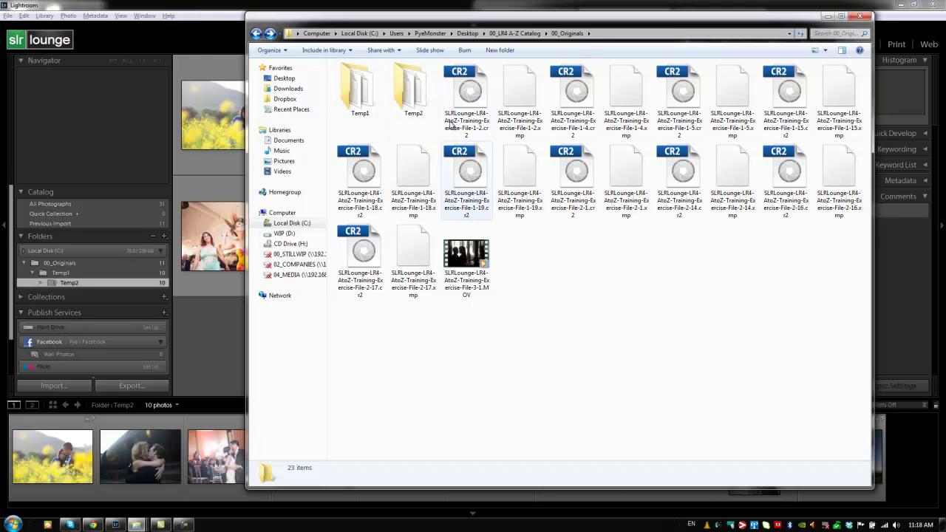
# Return to Lightroom and relocate the missing Temp2 folder, choosing Desktop > 00_LR4 A-Z Catalog > 00_Originals > Temp2
pyautogui.click(210, 5)
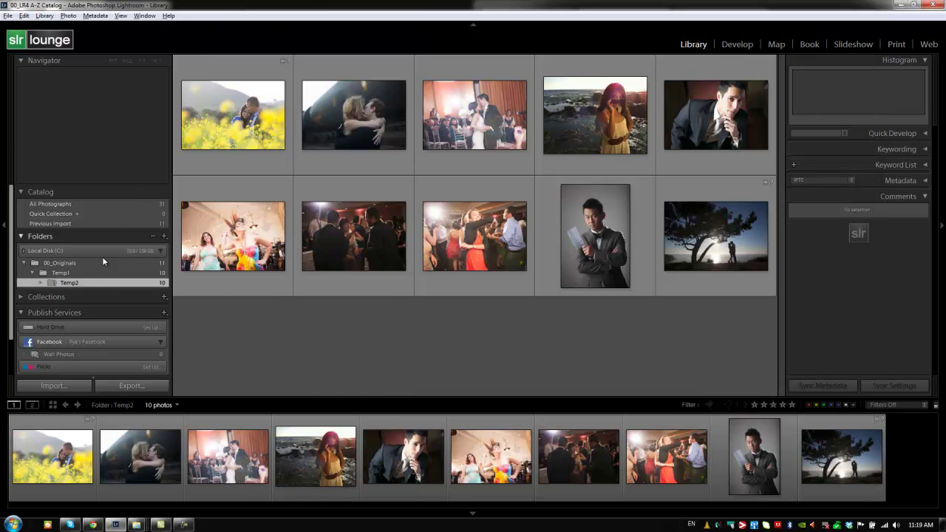
pyautogui.rightClick(86, 288)
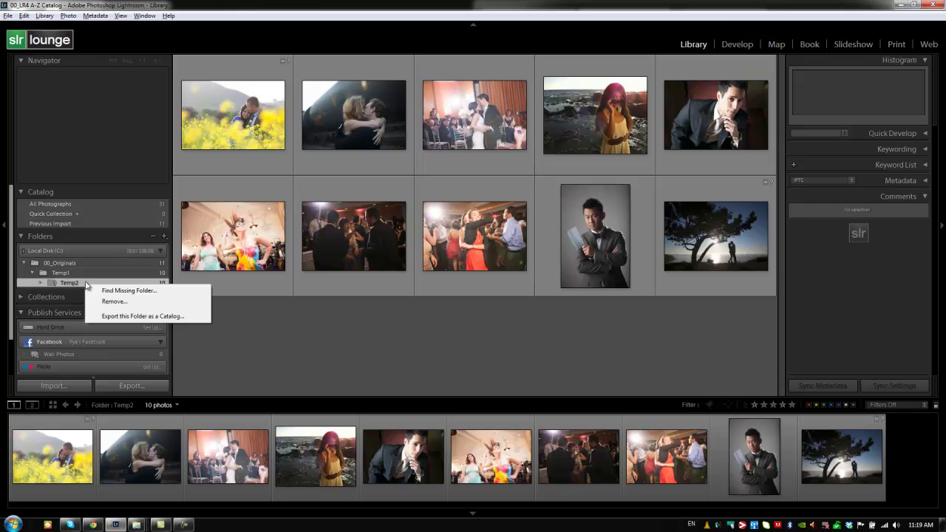
pyautogui.click(105, 290)
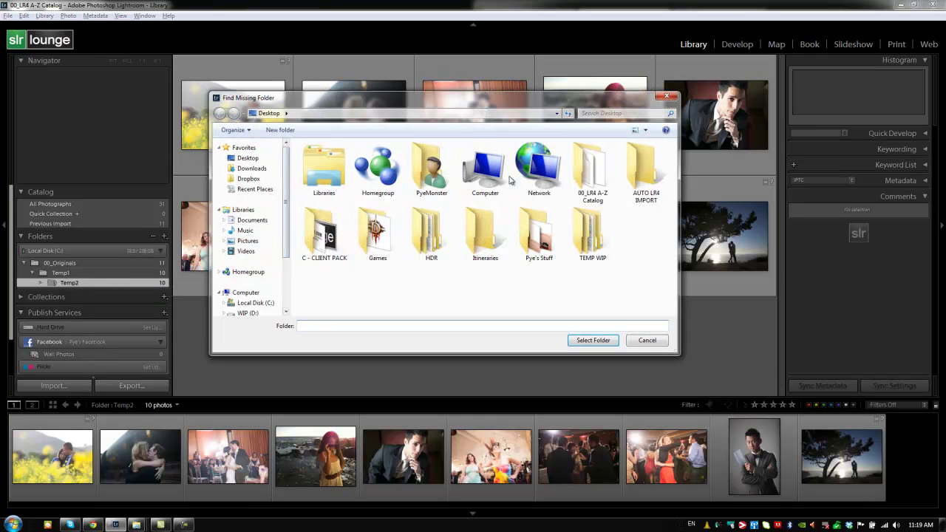
pyautogui.doubleClick(482, 174)
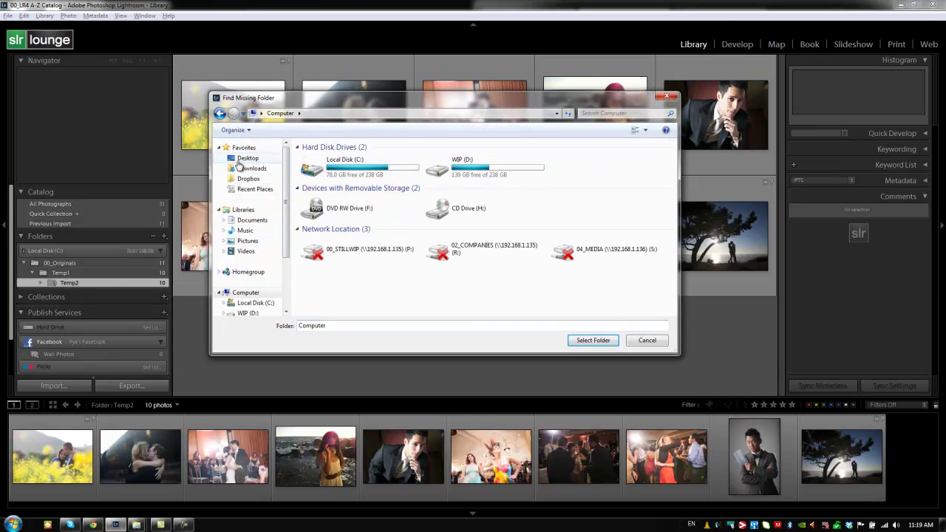
pyautogui.click(246, 158)
pyautogui.doubleClick(592, 173)
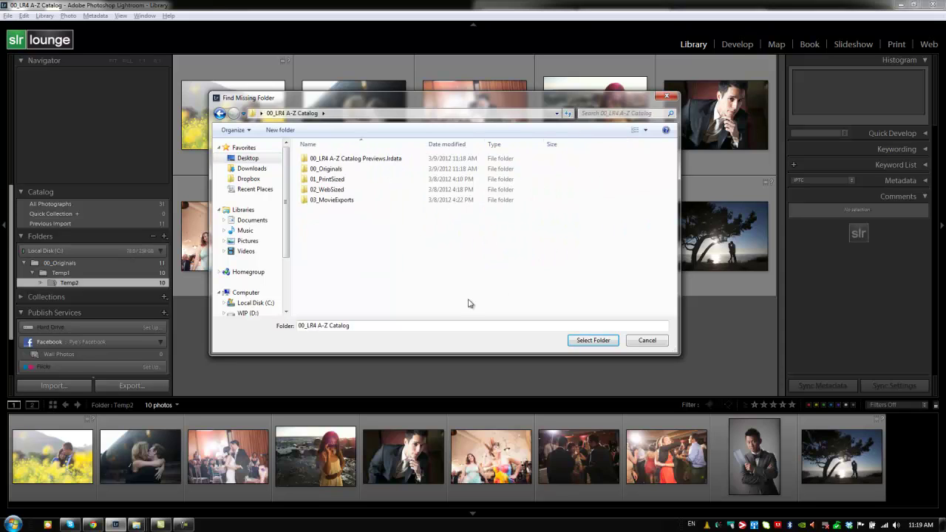
pyautogui.doubleClick(334, 169)
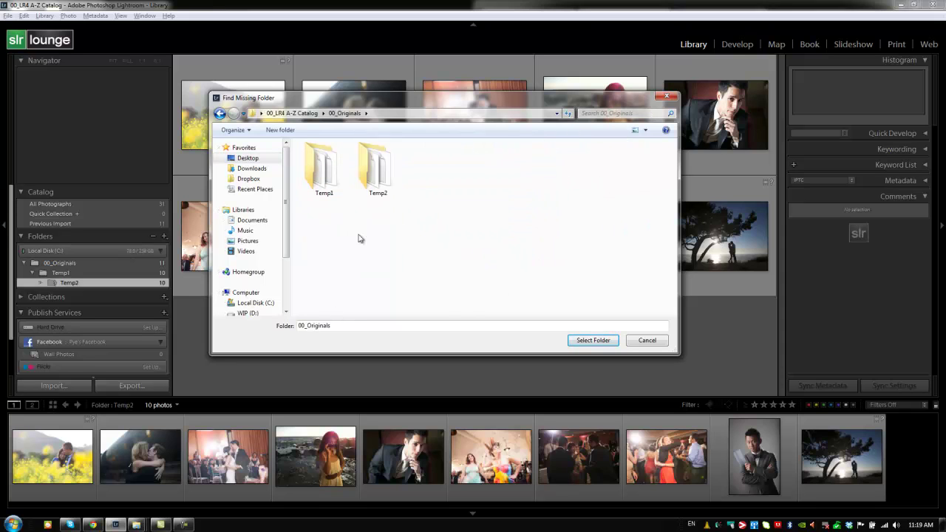
pyautogui.doubleClick(377, 168)
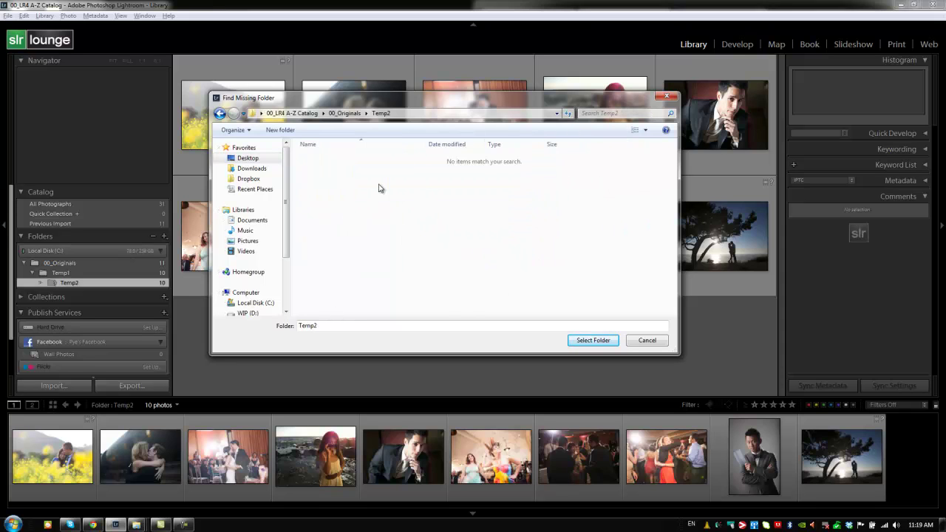
pyautogui.click(592, 344)
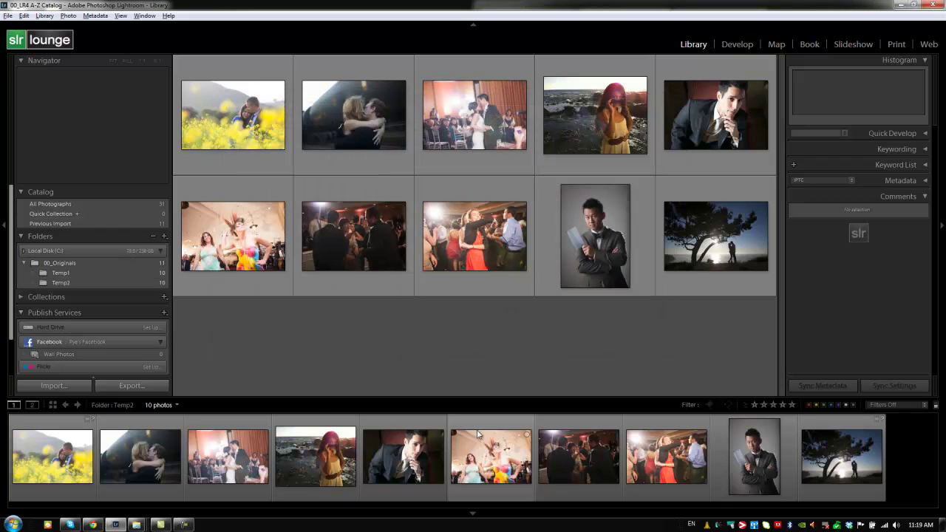
# Move the Temp2 folder into Temp1 in the folder tree, and move it back directly under 00_Originals
pyautogui.click(72, 280)
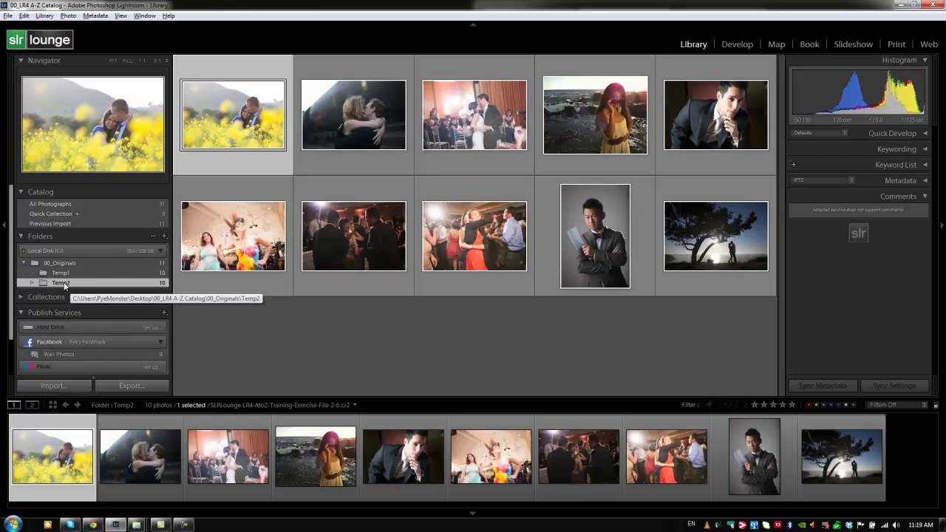
pyautogui.keyDown('ctrl'); pyautogui.click(65, 274); pyautogui.keyUp('ctrl')
pyautogui.moveTo(65, 274); pyautogui.dragTo(63, 274)
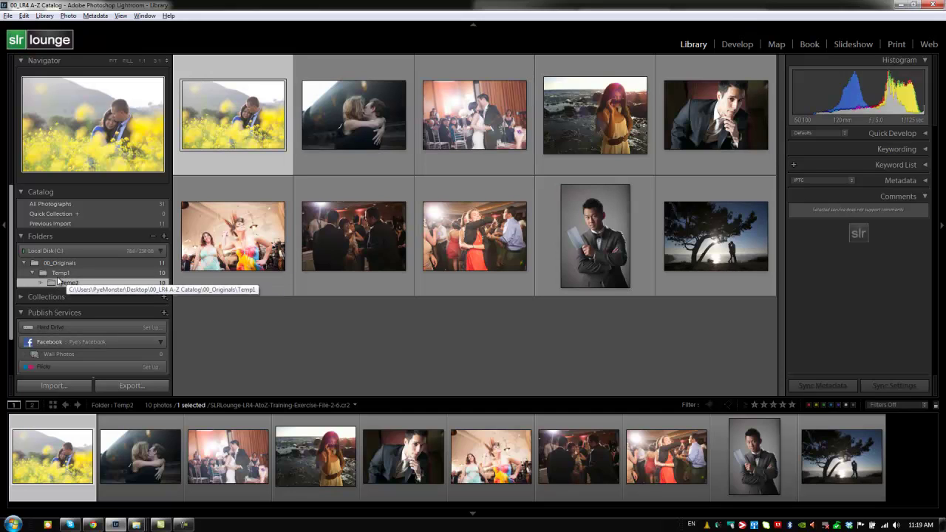
pyautogui.moveTo(68, 284); pyautogui.dragTo(64, 264)
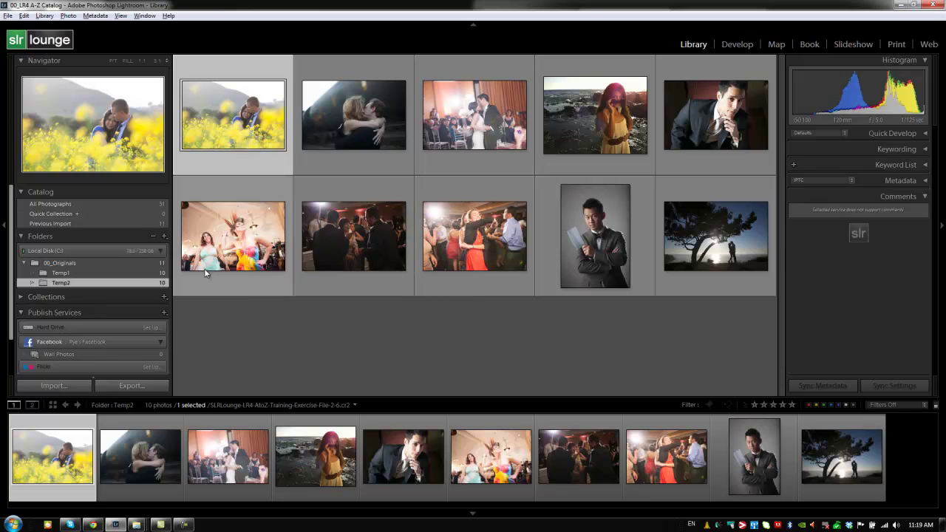
# Start an import into the 00_Originals folder, abandon it, and view the folder's option for exporting as a catalog
pyautogui.rightClick(102, 263)
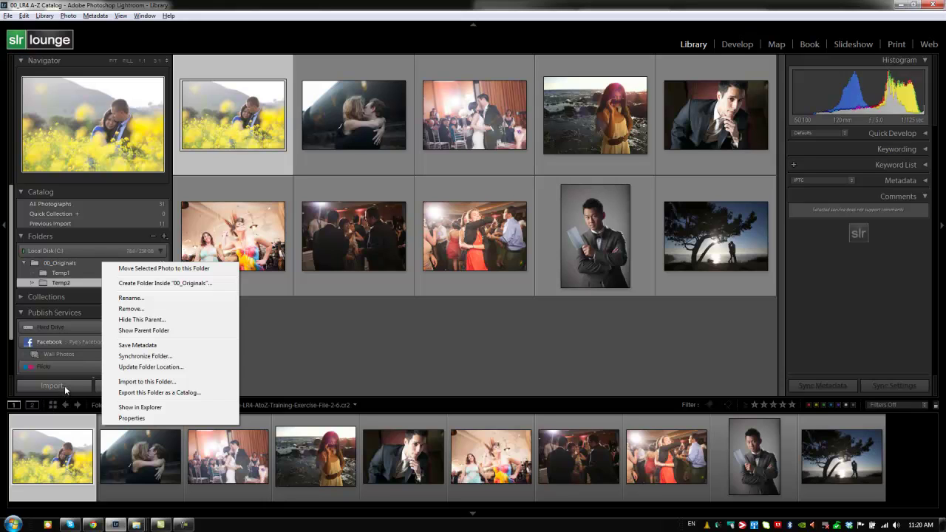
pyautogui.click(221, 383)
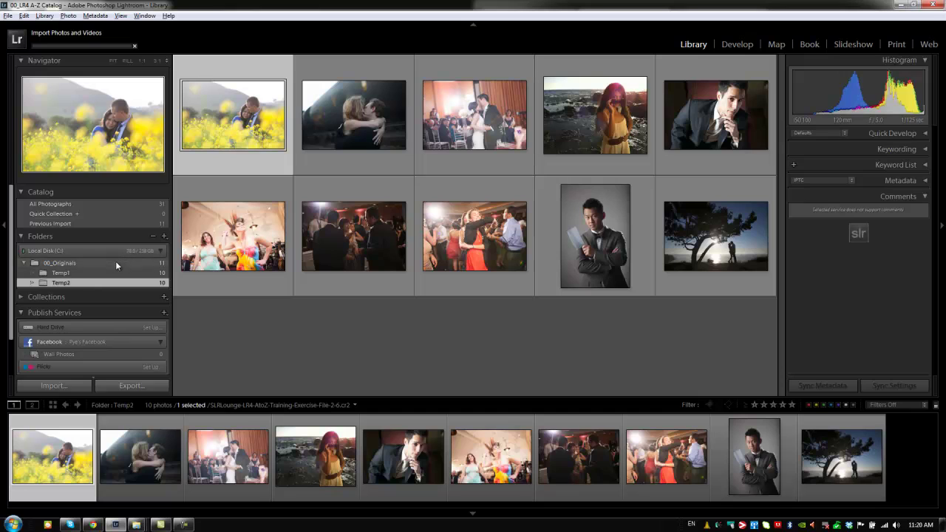
pyautogui.rightClick(116, 264)
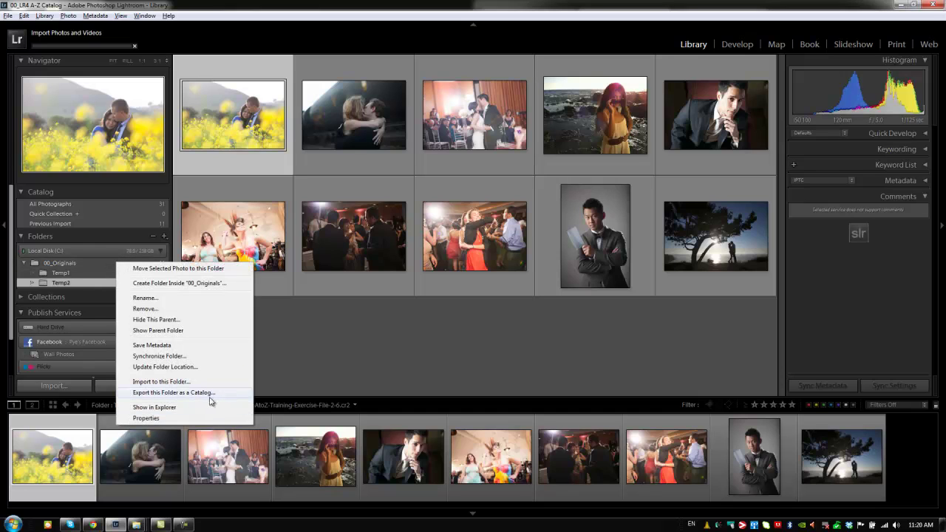
pyautogui.click(302, 337)
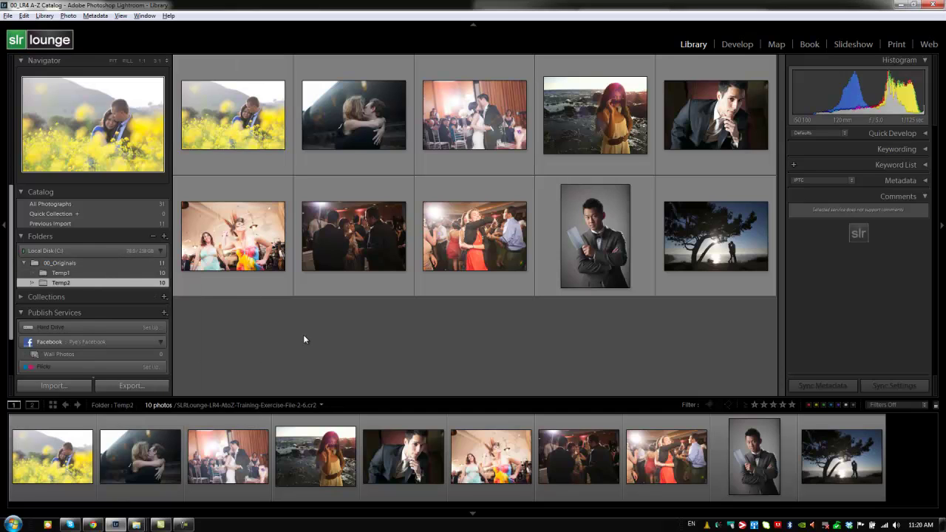
# Select the first five photos in Temp2 and view the folder's option for exporting as a catalog, leaving it unused
pyautogui.click(273, 142)
pyautogui.keyDown('shift'); pyautogui.click(684, 137); pyautogui.keyUp('shift')
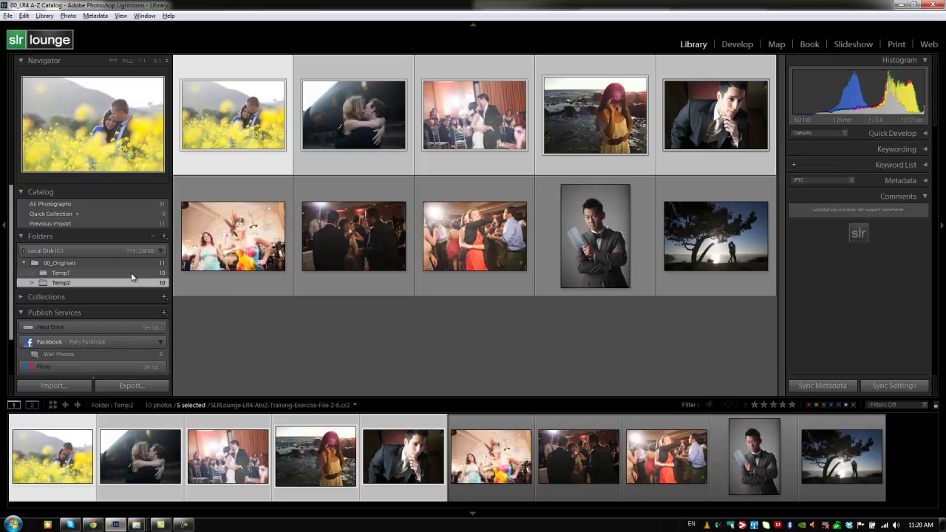
pyautogui.rightClick(101, 286)
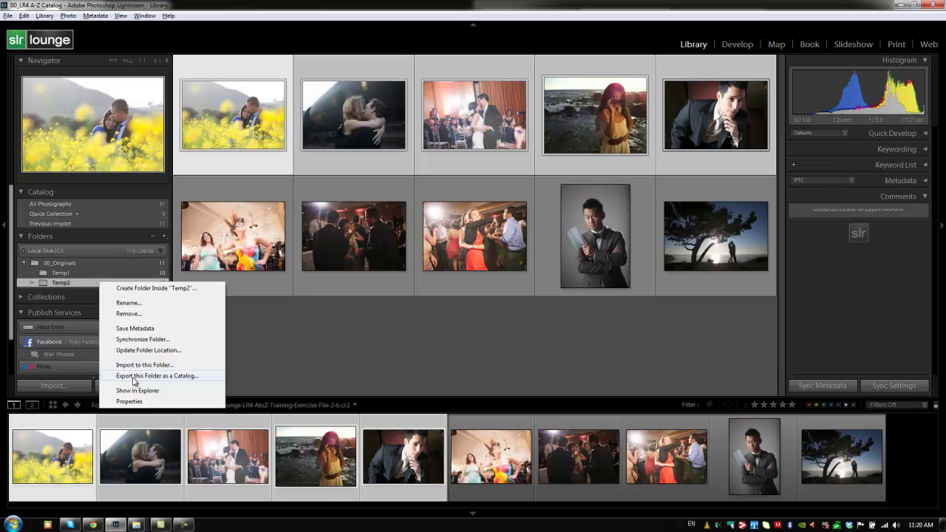
pyautogui.click(278, 358)
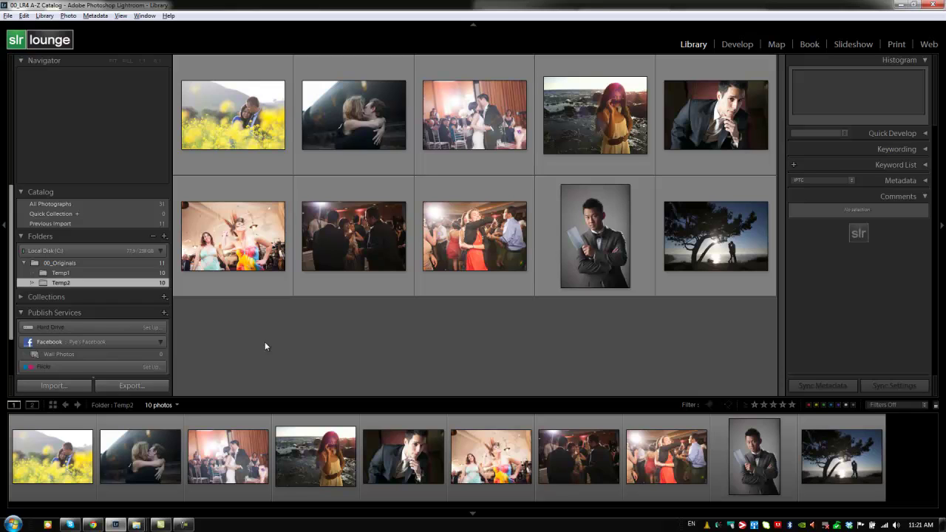
# Show the 00_Originals folder in Windows Explorer and close the Explorer window
pyautogui.rightClick(83, 264)
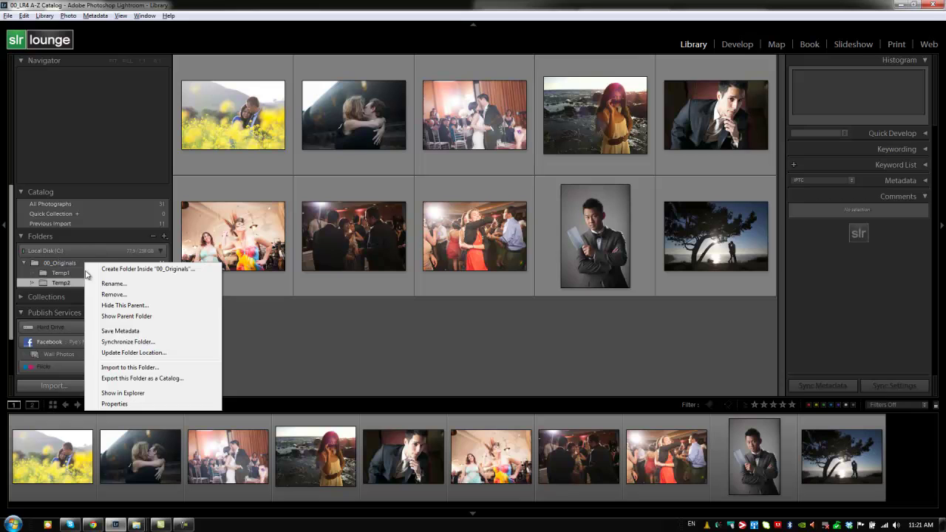
pyautogui.click(126, 392)
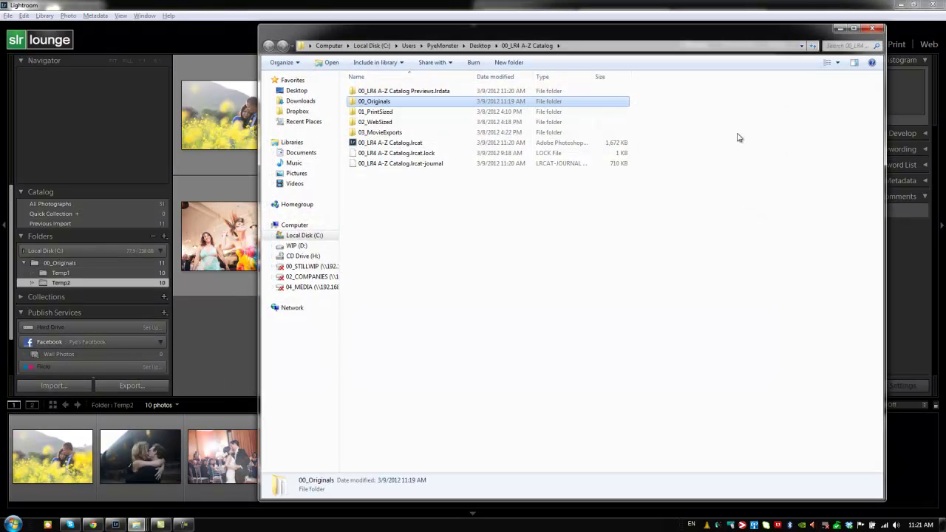
pyautogui.click(872, 29)
# View the system properties of the Temp2 folder and close the properties window
pyautogui.rightClick(120, 283)
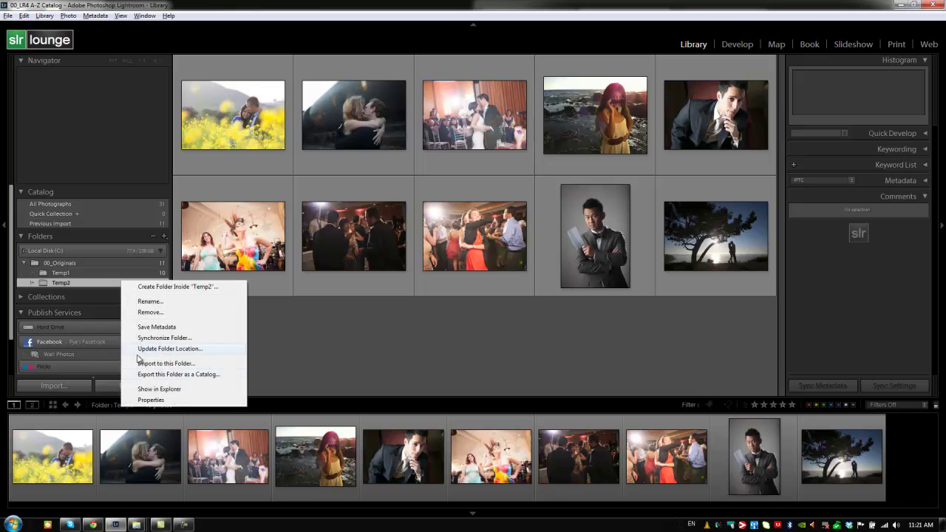
pyautogui.click(152, 402)
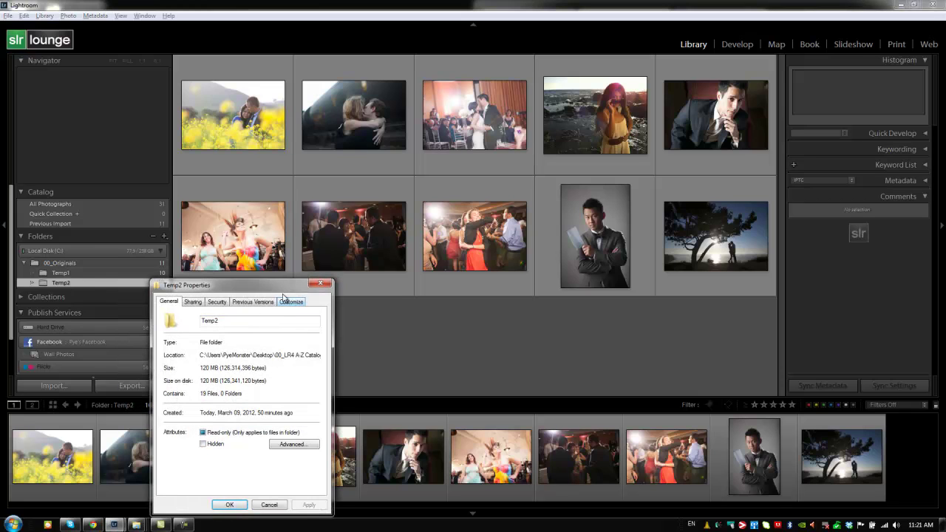
pyautogui.moveTo(273, 288); pyautogui.dragTo(364, 184)
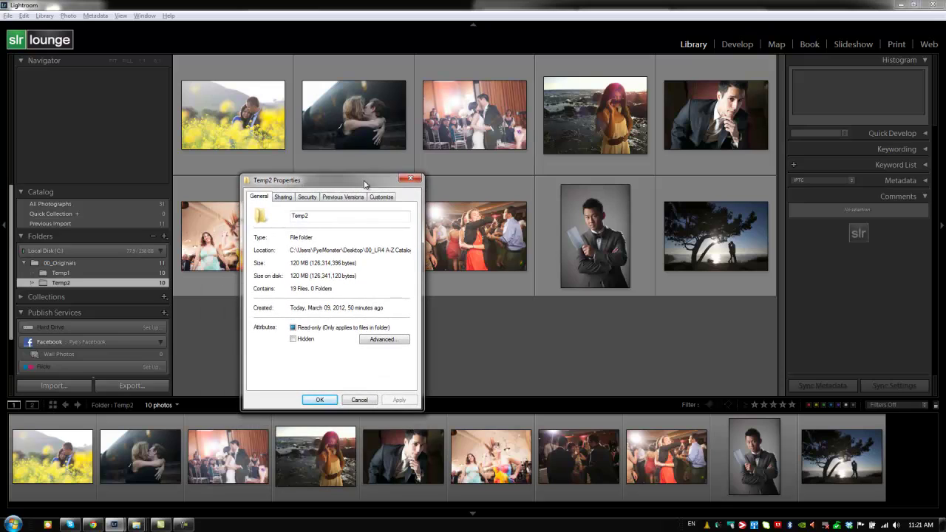
pyautogui.click(411, 179)
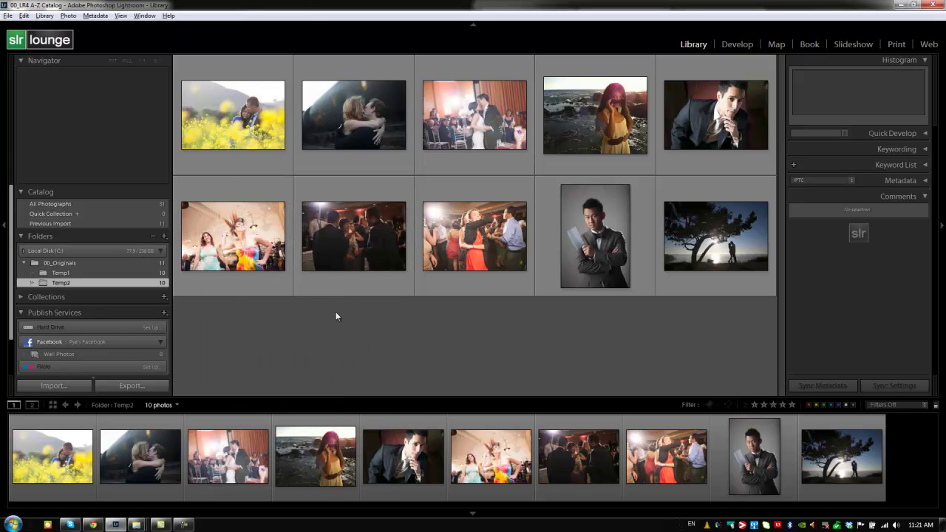
# Move all the photos in Temp2 into the 00_Originals folder
pyautogui.click(245, 107)
pyautogui.hotkey('ctrl', 'a')
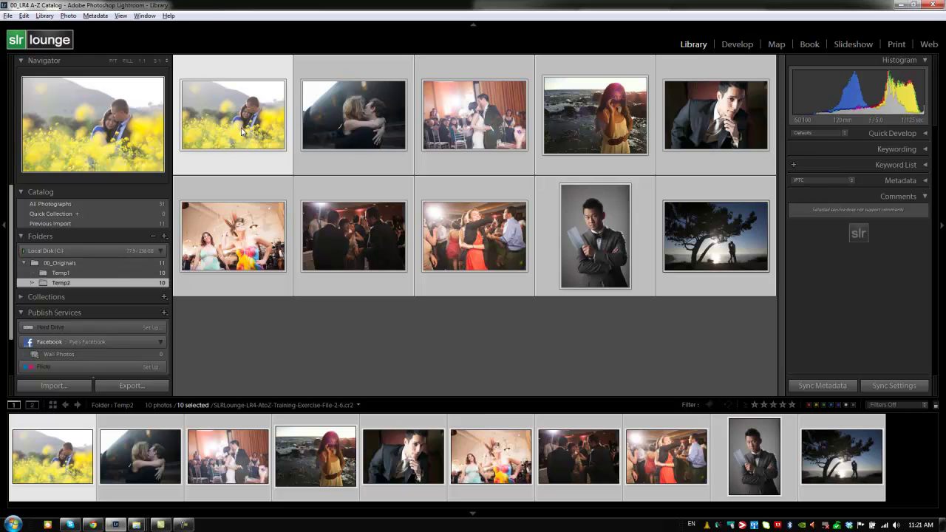
pyautogui.moveTo(249, 117); pyautogui.dragTo(77, 265)
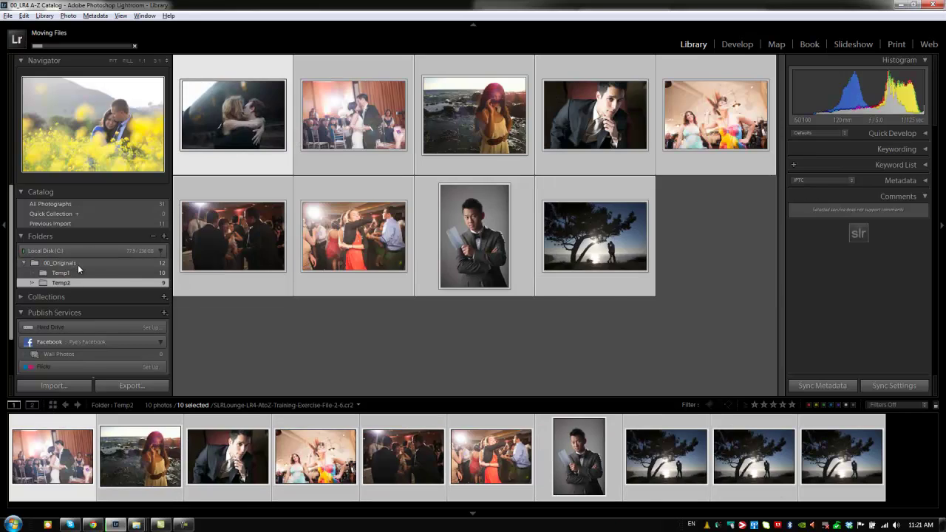
# Display the Temp1 folder and move all of its photos into 00_Originals
pyautogui.click(137, 273)
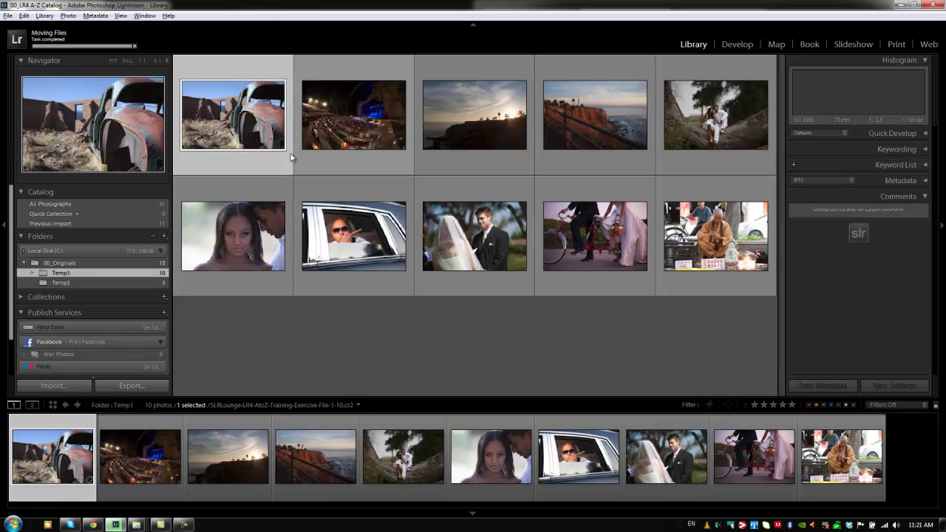
pyautogui.hotkey('ctrl', 'a')
pyautogui.moveTo(271, 115); pyautogui.dragTo(113, 266)
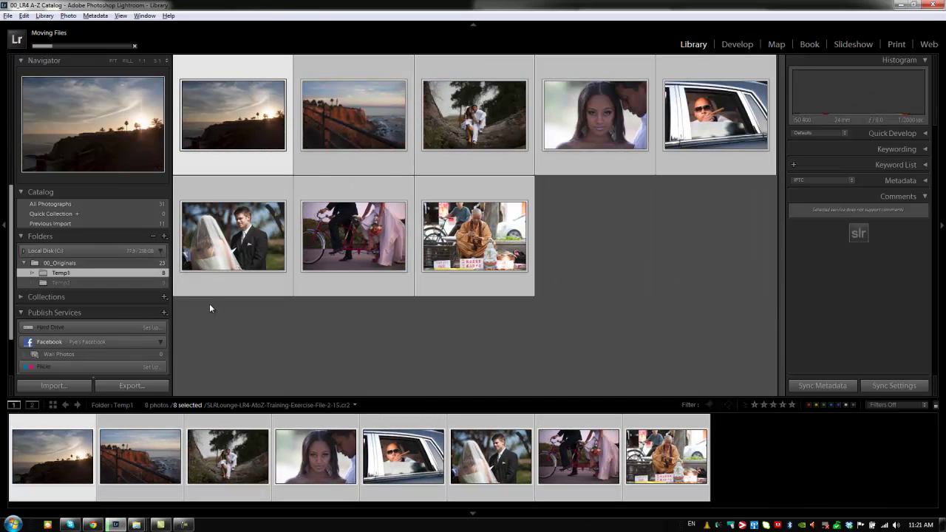
# Remove the emptied Temp2 and Temp1 folders from under 00_Originals
pyautogui.click(100, 284)
pyautogui.rightClick(99, 283)
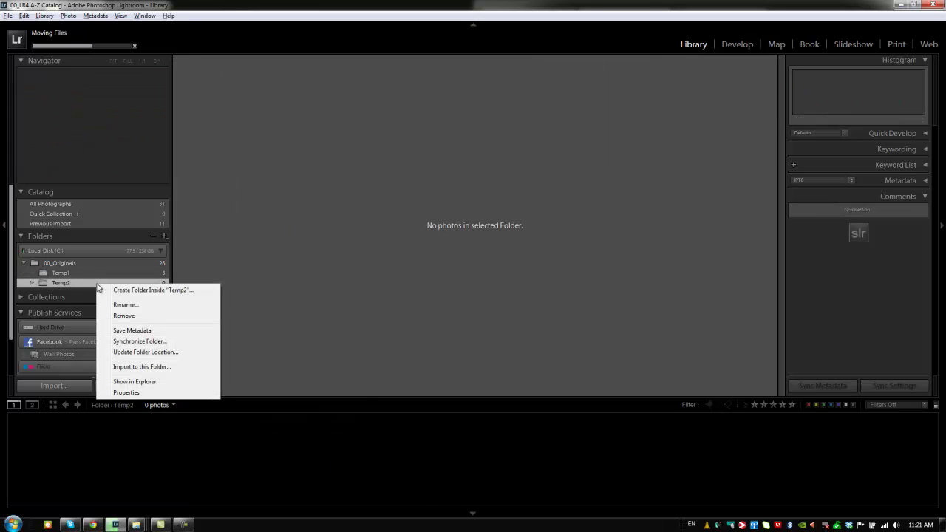
pyautogui.click(120, 318)
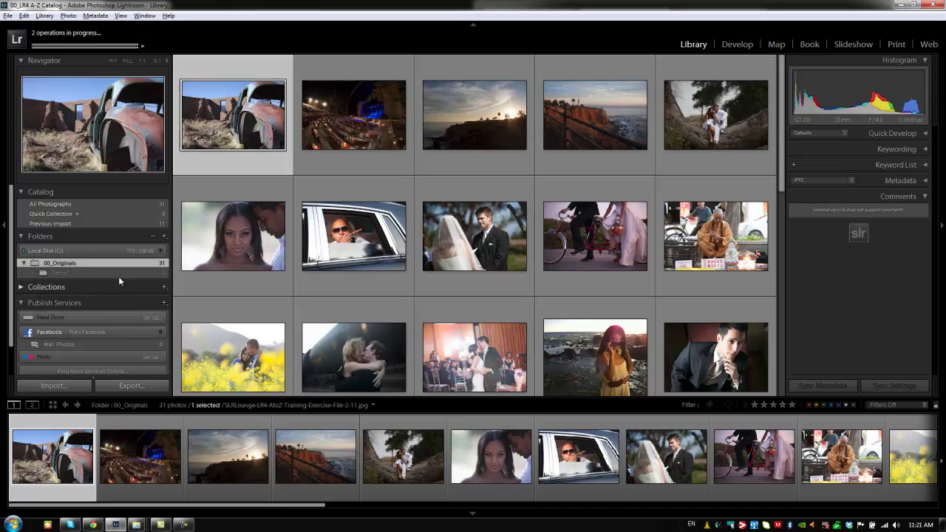
pyautogui.click(122, 273)
pyautogui.rightClick(122, 273)
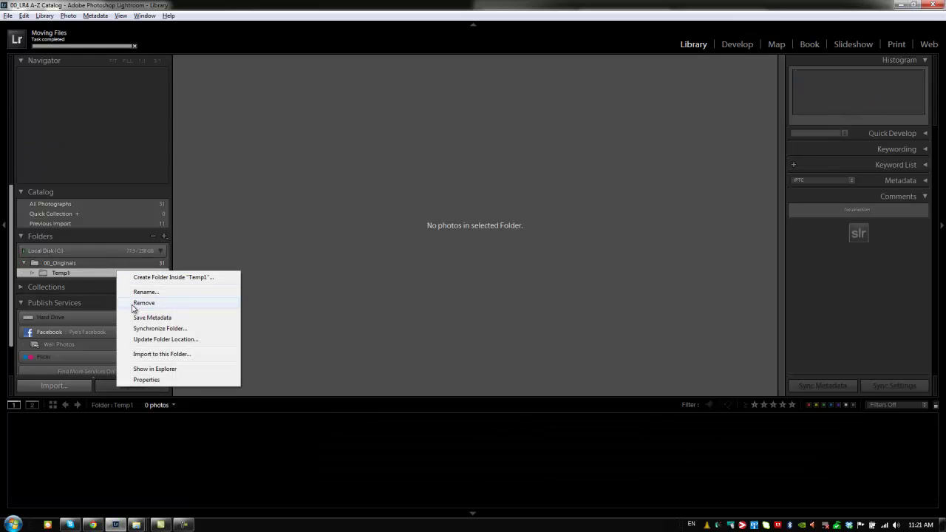
pyautogui.click(134, 303)
# Show 00_Originals in Windows Explorer, inspect its raw and XMP files, and close the window
pyautogui.rightClick(107, 264)
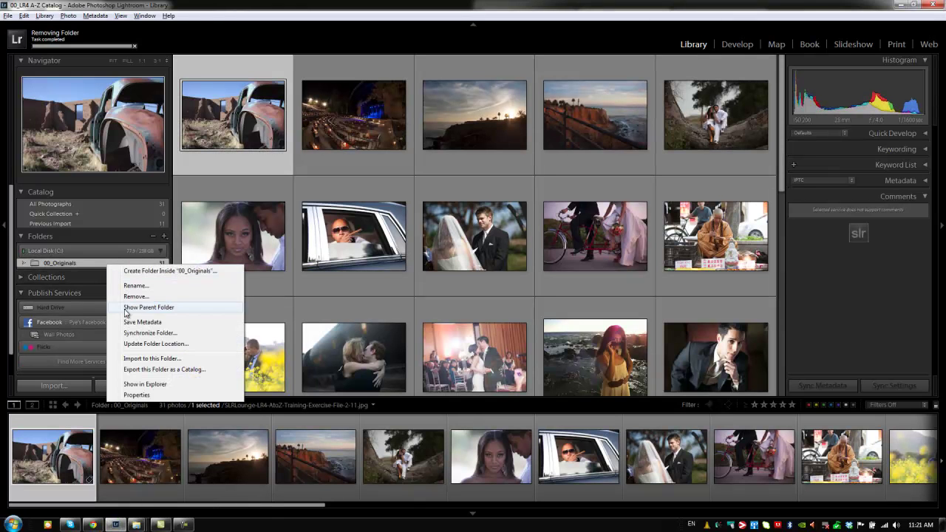
pyautogui.click(151, 385)
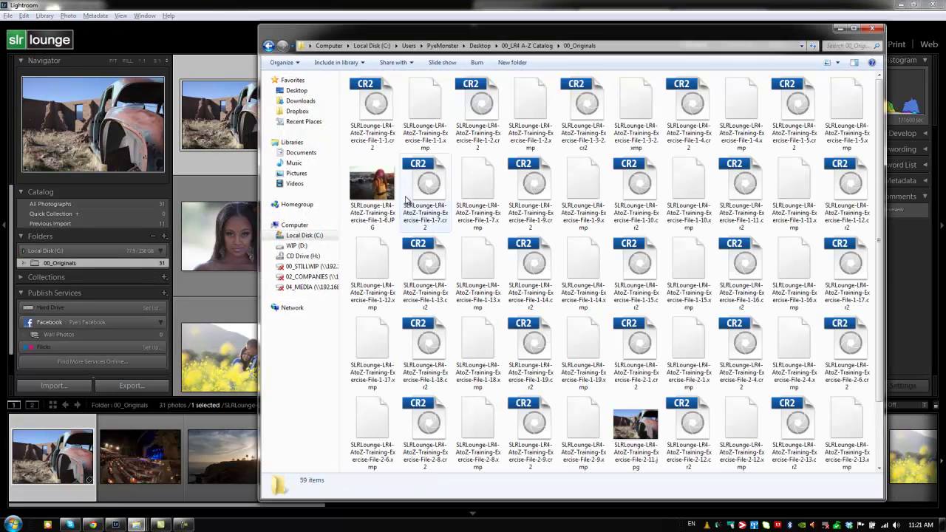
pyautogui.click(482, 191)
pyautogui.scroll(-1, 486, 191)
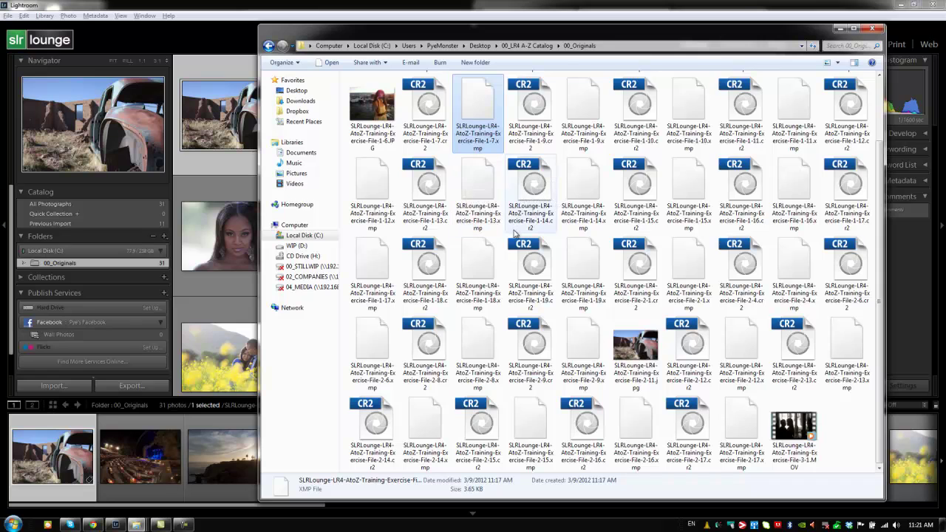
pyautogui.scroll(1, 486, 190)
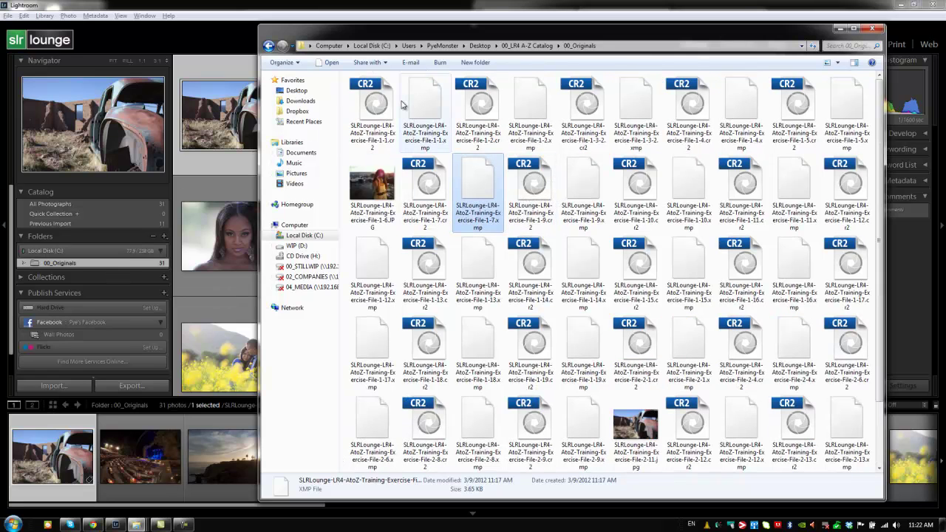
pyautogui.press('BackSpace')
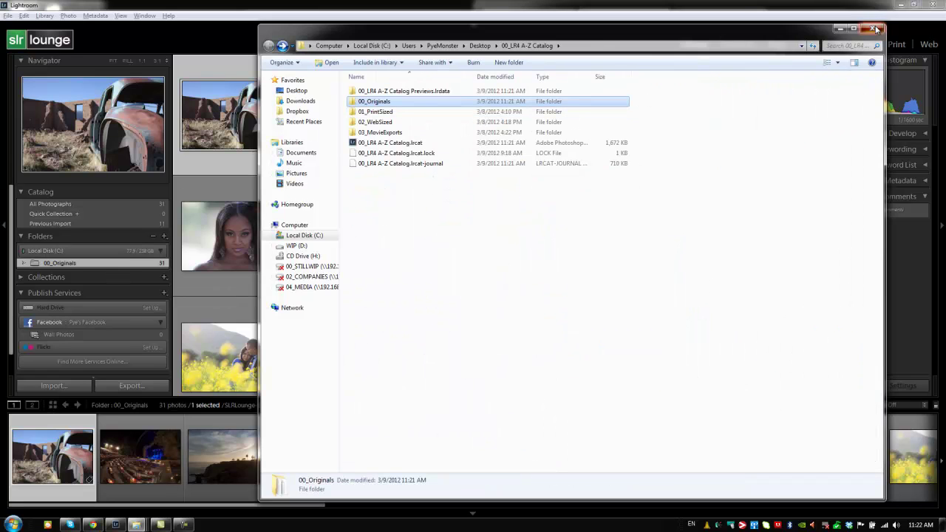
pyautogui.click(874, 28)
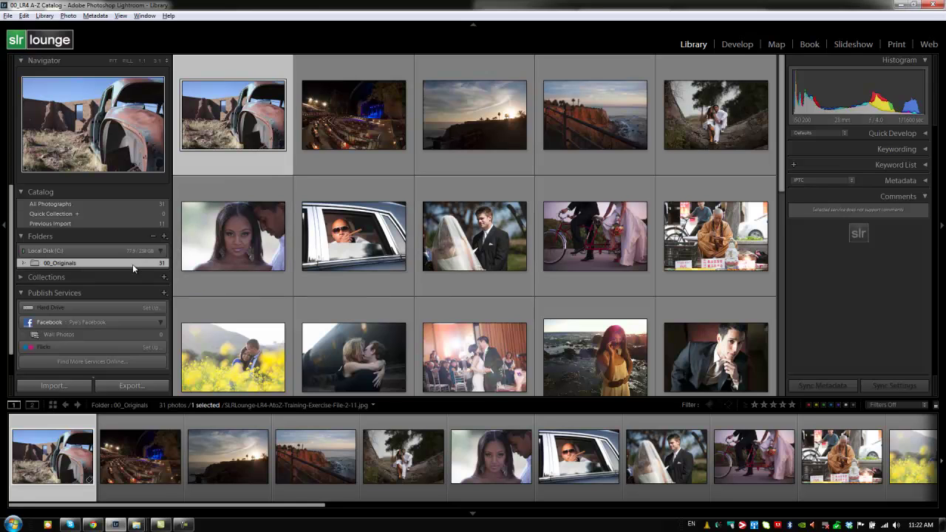